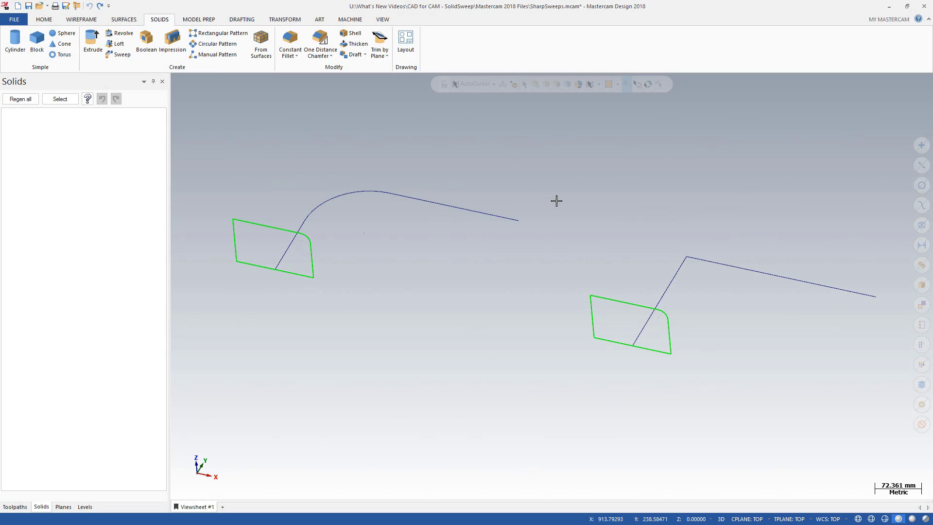
- Sweep the left rounded-rectangle profile along the curved path into a bent solid
left_click(120, 56)
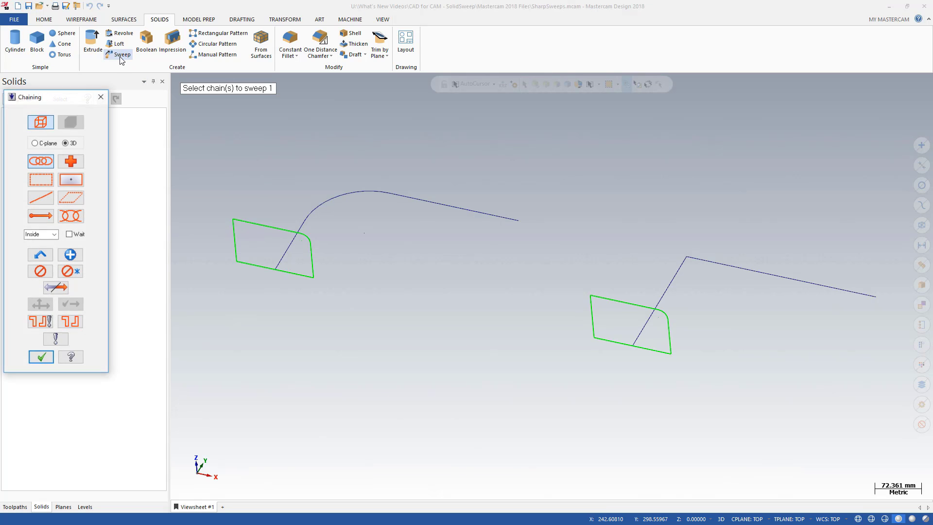
left_click(259, 220)
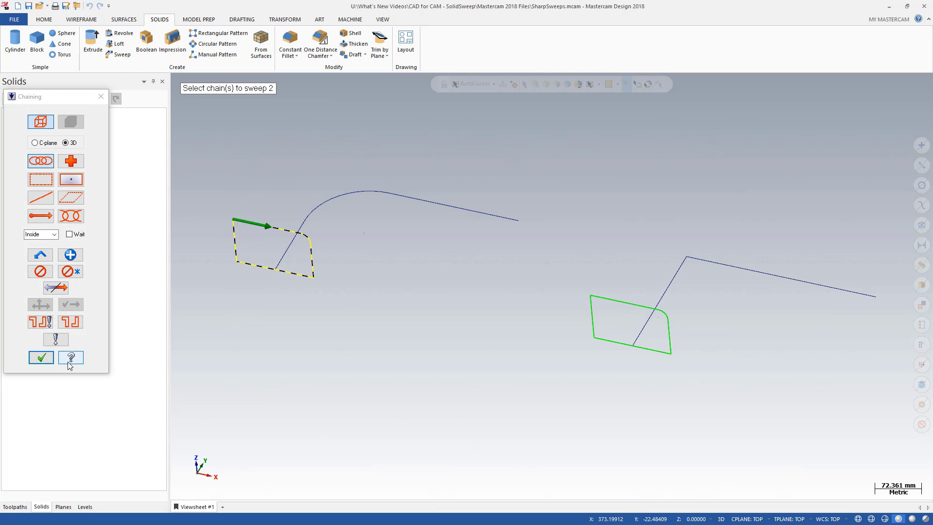
left_click(41, 358)
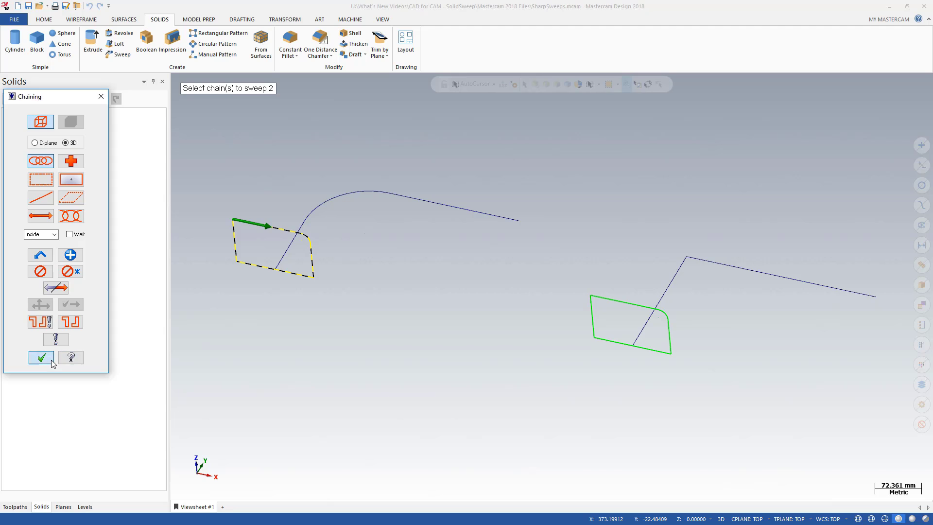
left_click(278, 256)
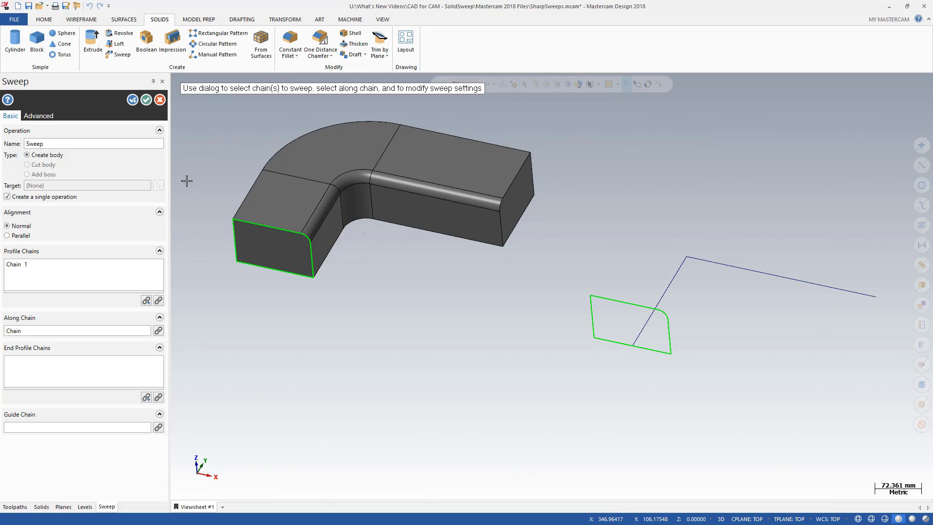
left_click(144, 102)
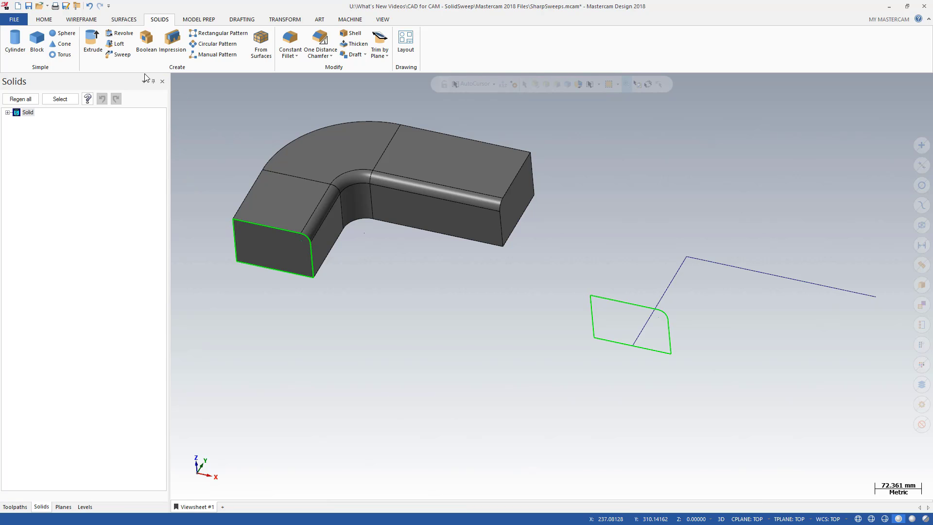
- Sweep the right rounded rectangle along the sharp-cornered path, then make both solids translucent
left_click(119, 54)
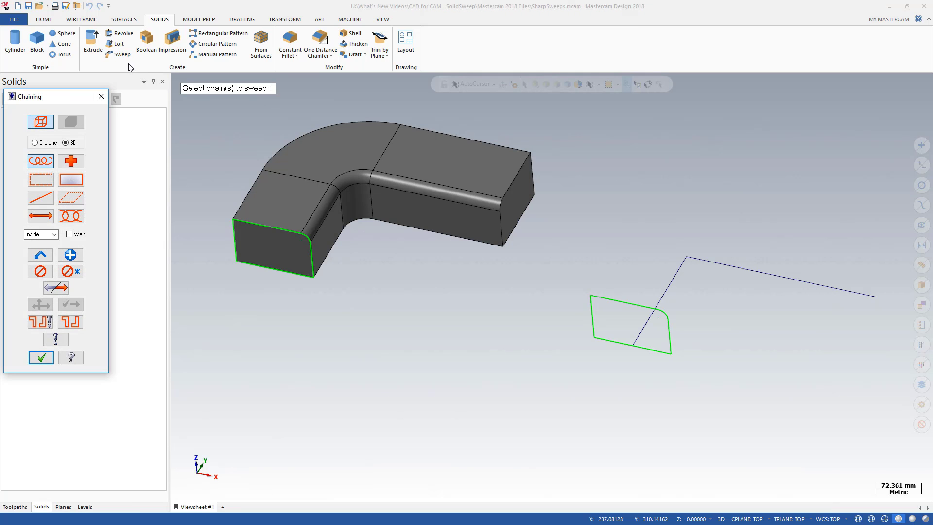
left_click(625, 300)
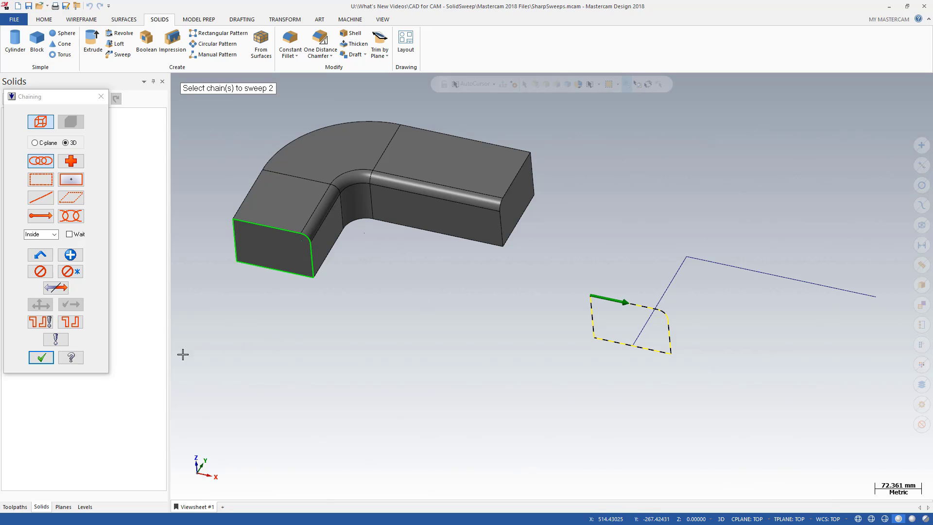
left_click(41, 357)
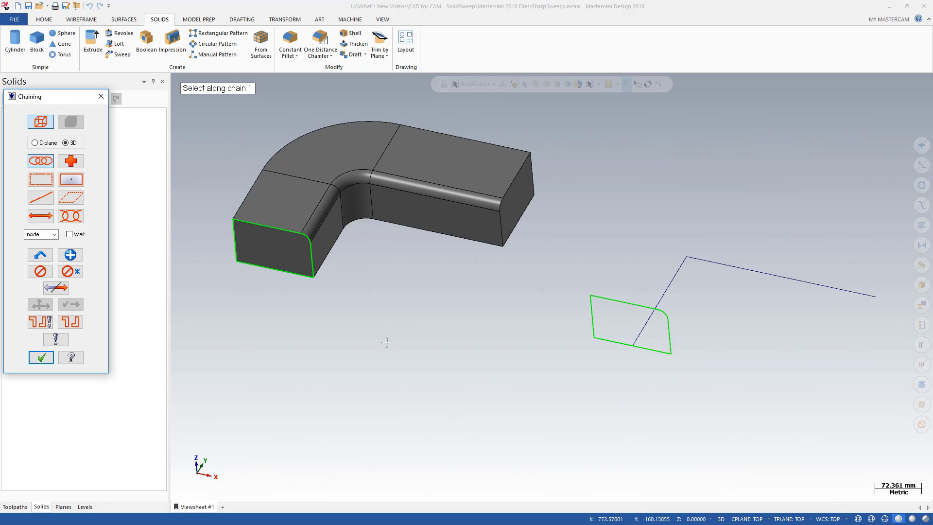
left_click(640, 328)
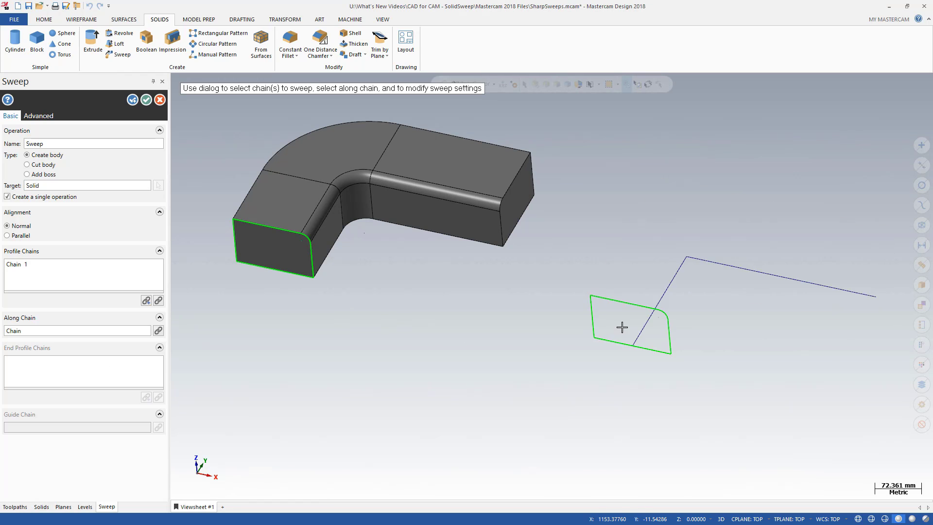
scroll(733, 301, "up", 1)
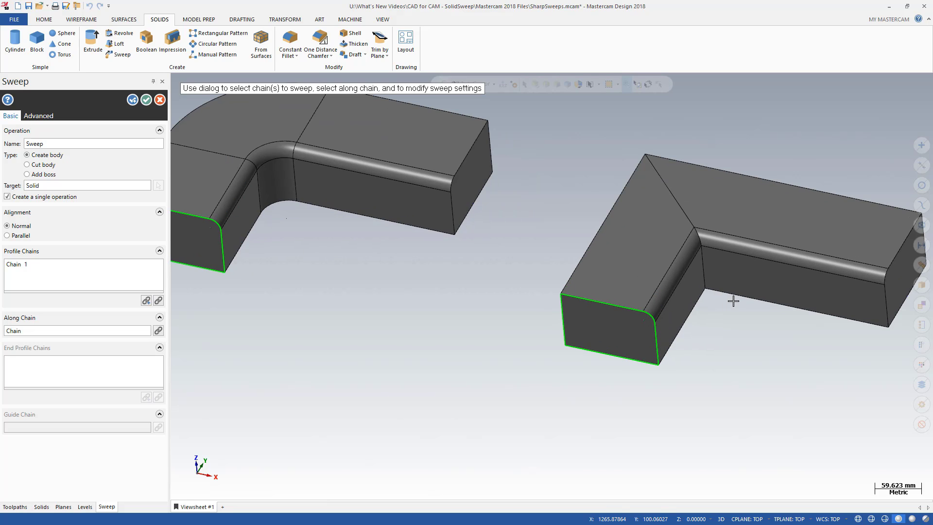
scroll(733, 300, "up", 1)
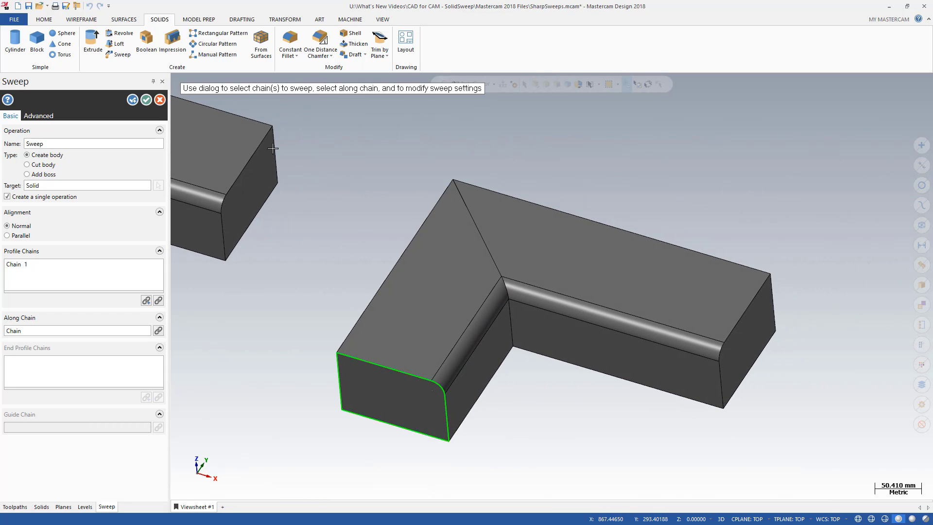
left_click(145, 100)
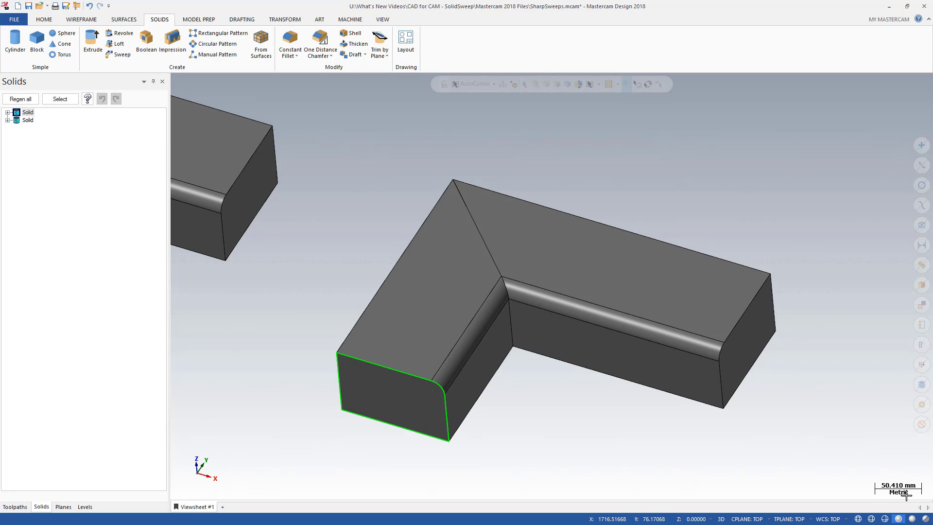
left_click(924, 518)
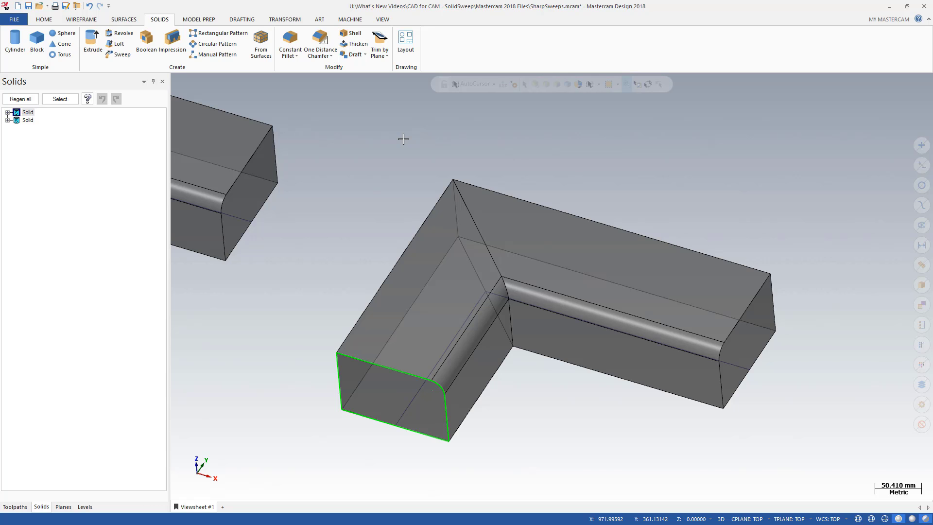
- Round the second solid's sharp outer corner edge with a 100-radius constant fillet
left_click(289, 53)
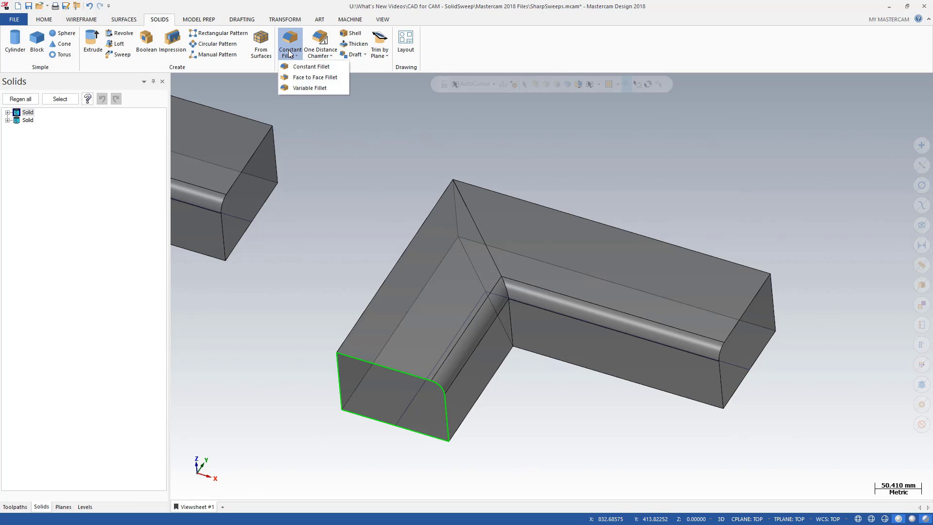
left_click(299, 67)
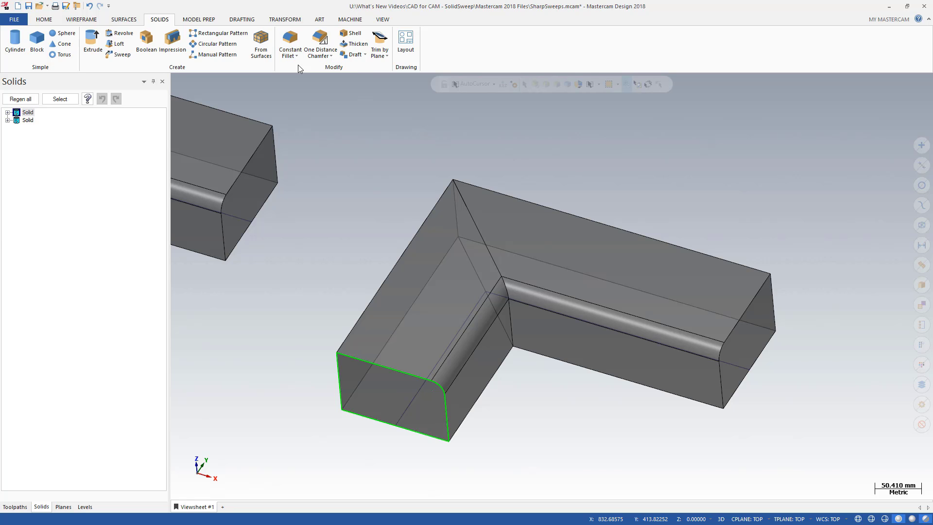
left_click(452, 208)
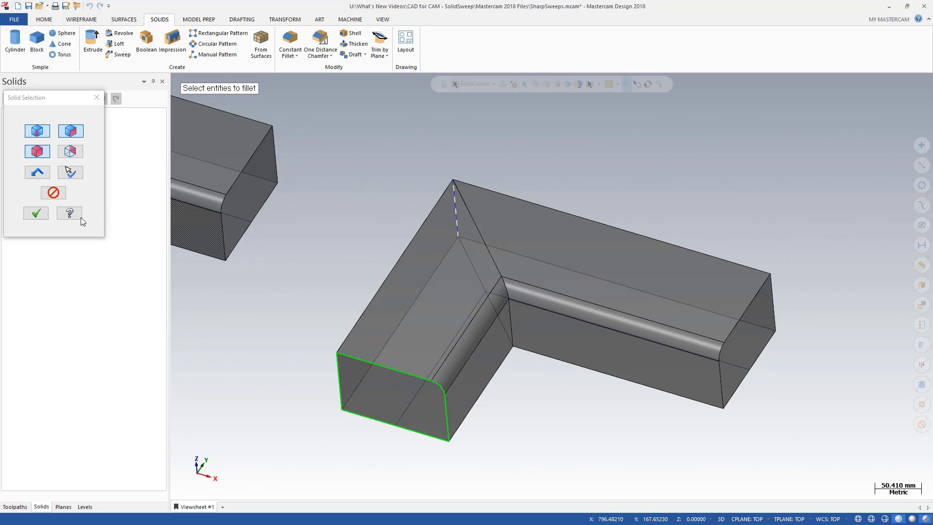
left_click(35, 213)
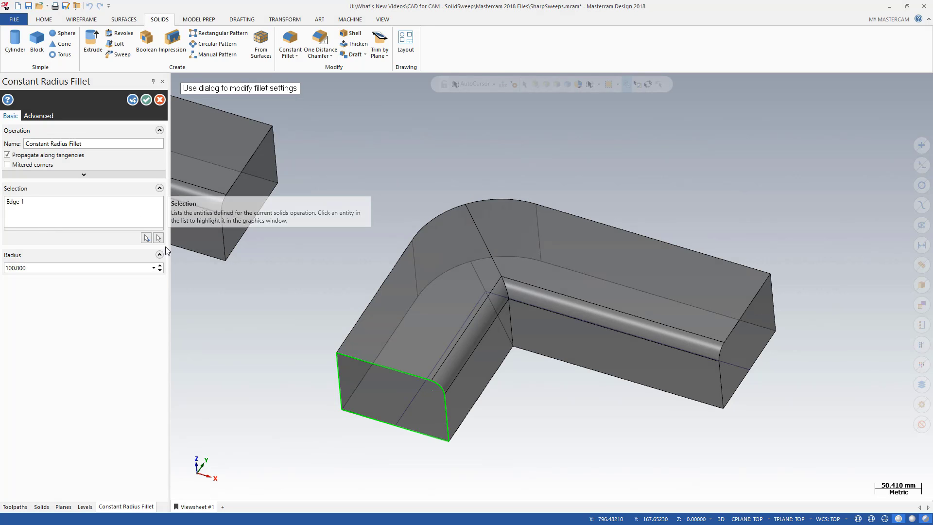
key("alt+F1")
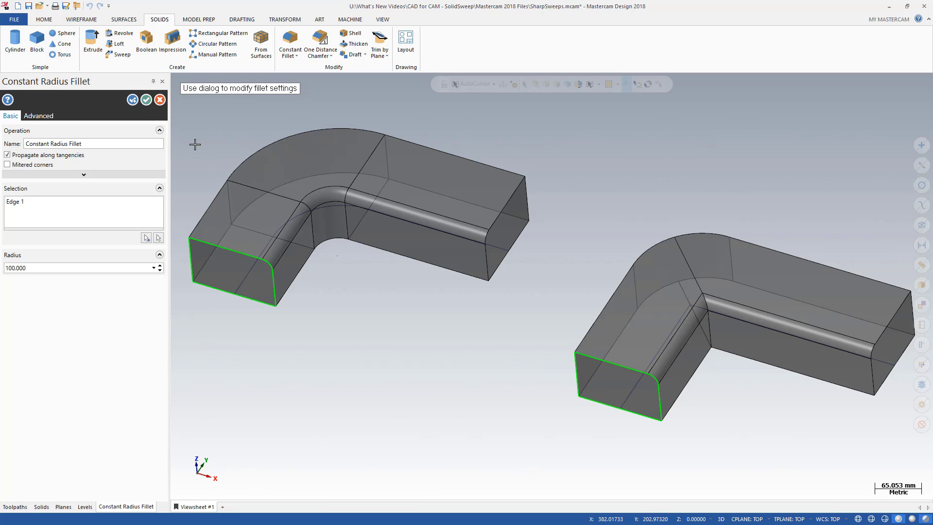
left_click(146, 102)
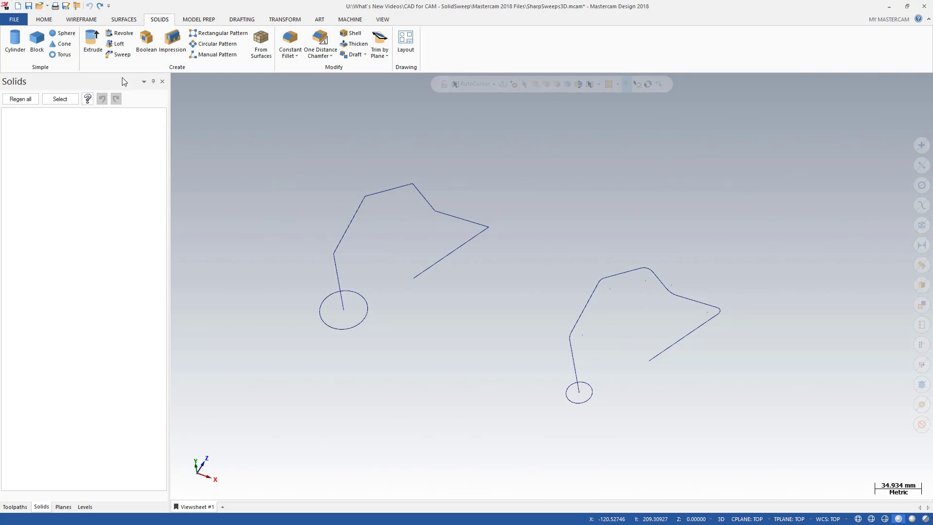
- Sweep the left circle along the 3D line and the second circle along the rounded 3D path
left_click(121, 54)
left_click(322, 298)
left_click(331, 273)
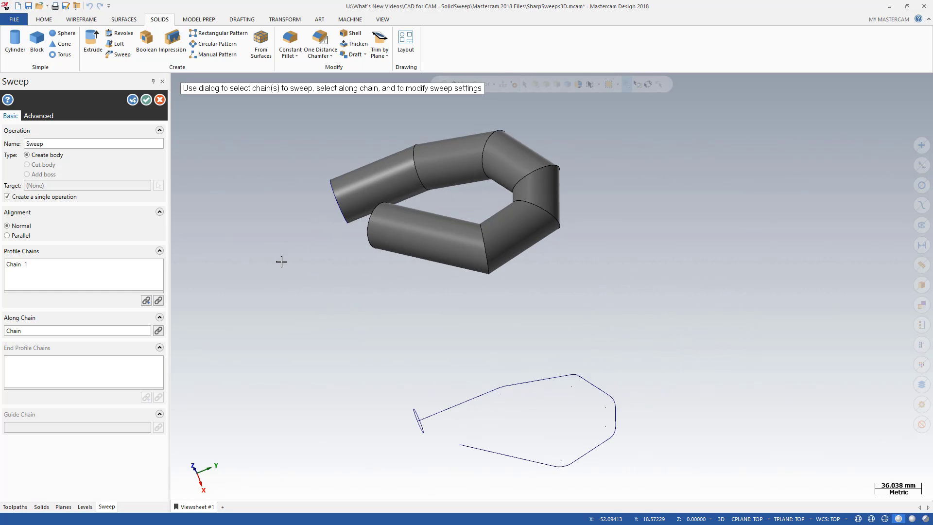
left_click(415, 402)
left_click(440, 407)
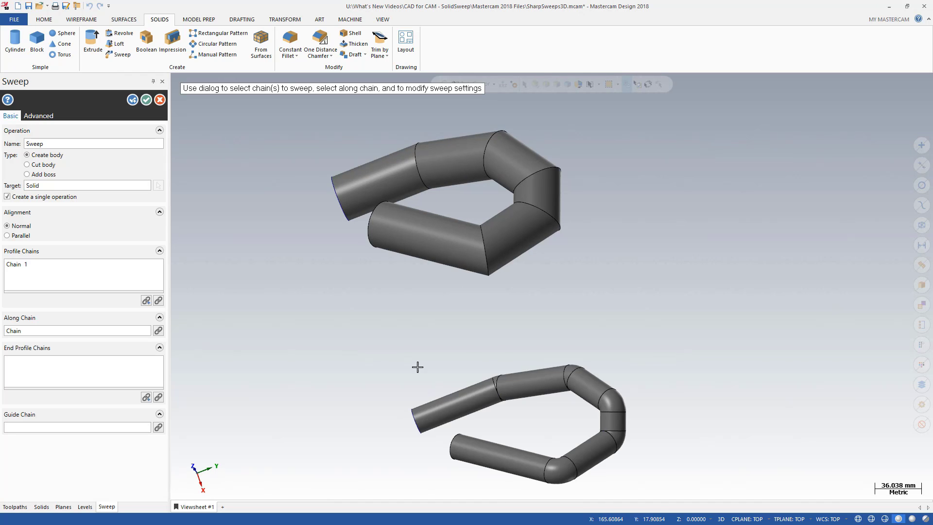
left_click(147, 100)
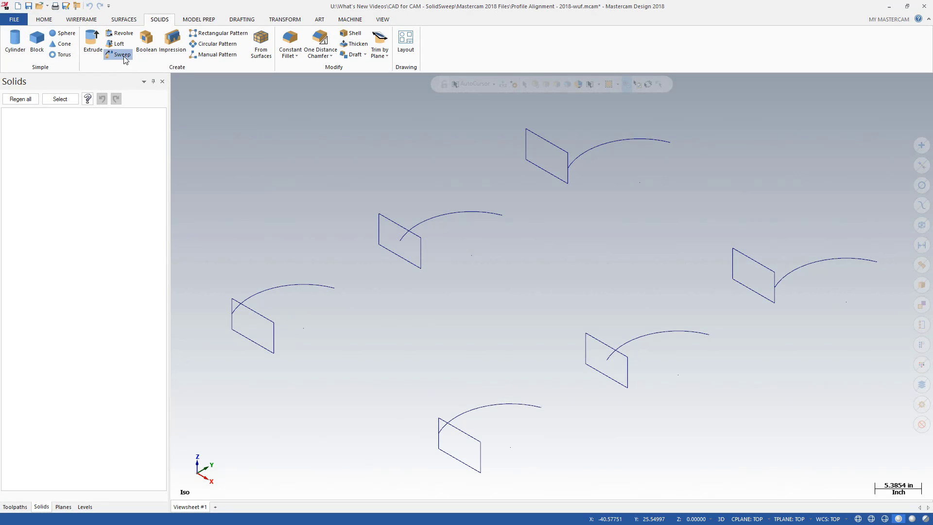
- Sweep two rectangles along their arcs, the second with Parallel alignment
left_click(120, 54)
left_click(374, 245)
key("Return")
left_click(396, 243)
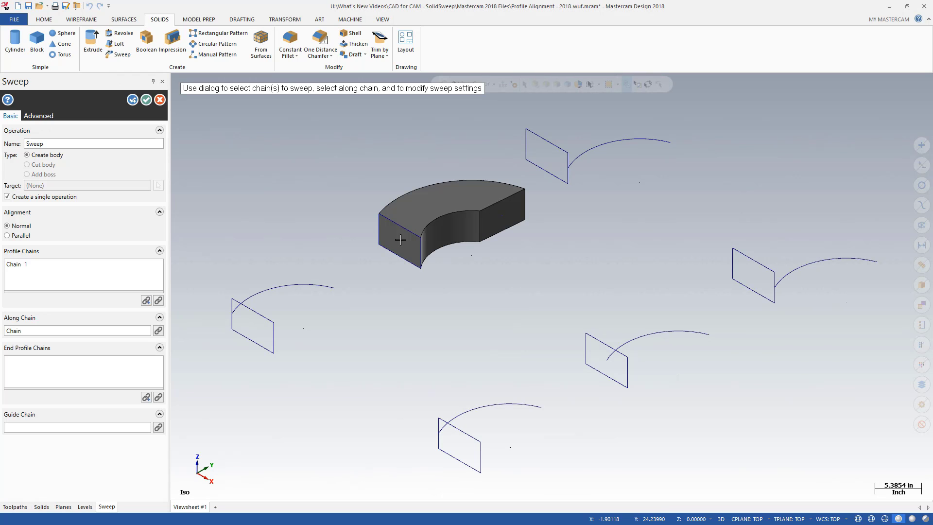
left_click(133, 99)
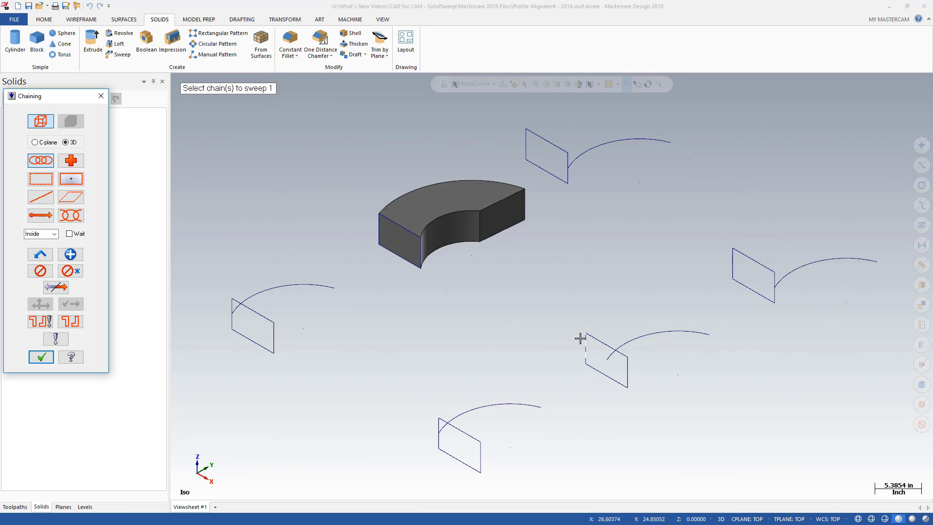
left_click(584, 339)
key("Return")
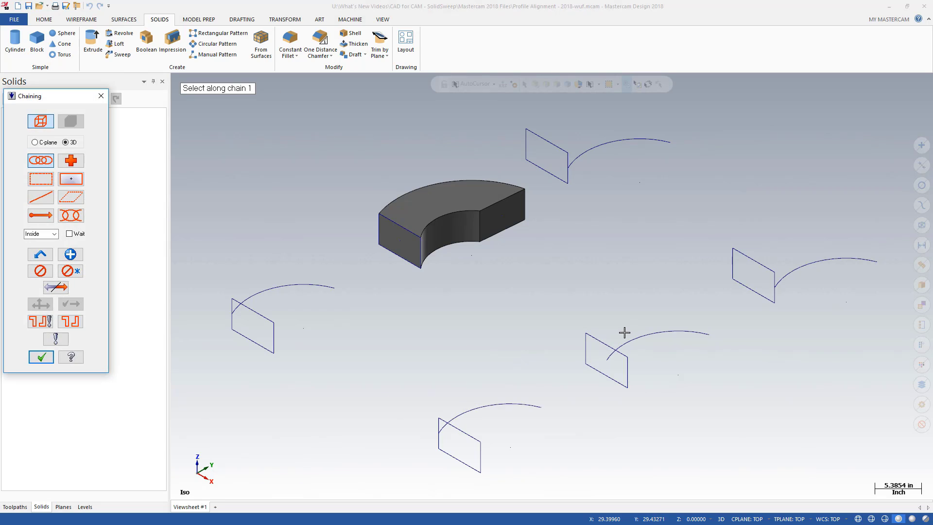
left_click(626, 334)
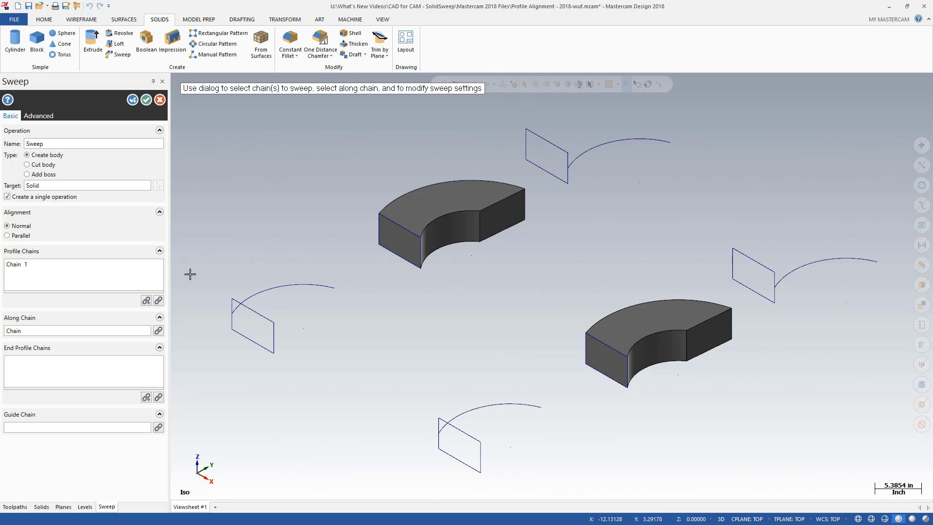
left_click(21, 236)
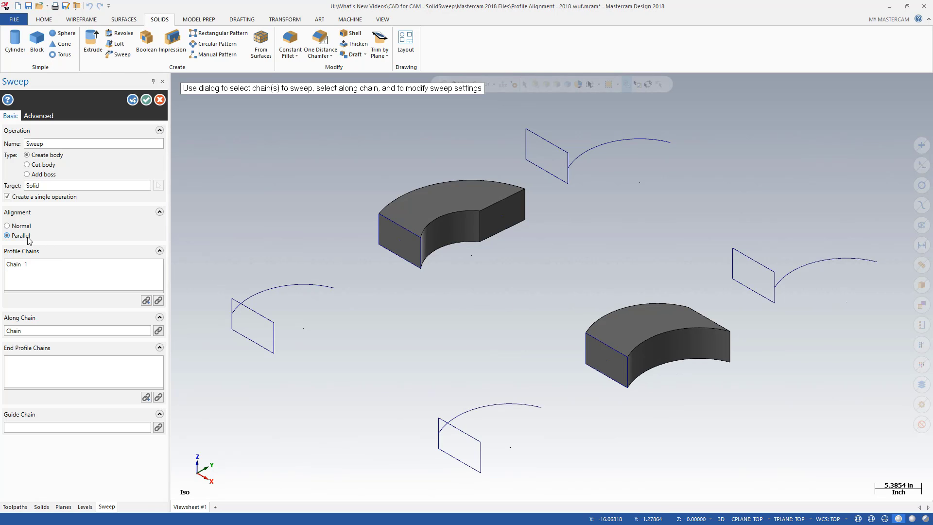
left_click(132, 99)
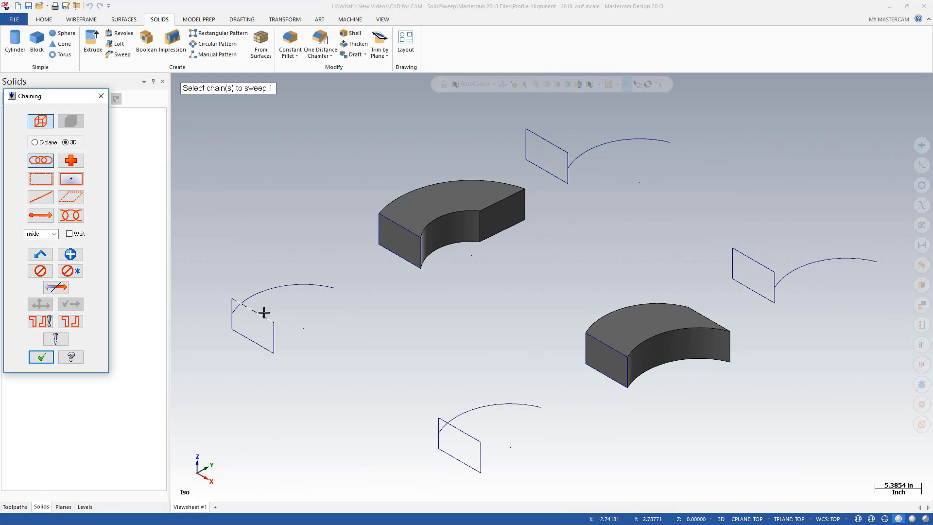
- Sweep the left and top rectangles along their arcs with Normal alignment
left_click(264, 312)
key("Return")
left_click(271, 290)
left_click(39, 226)
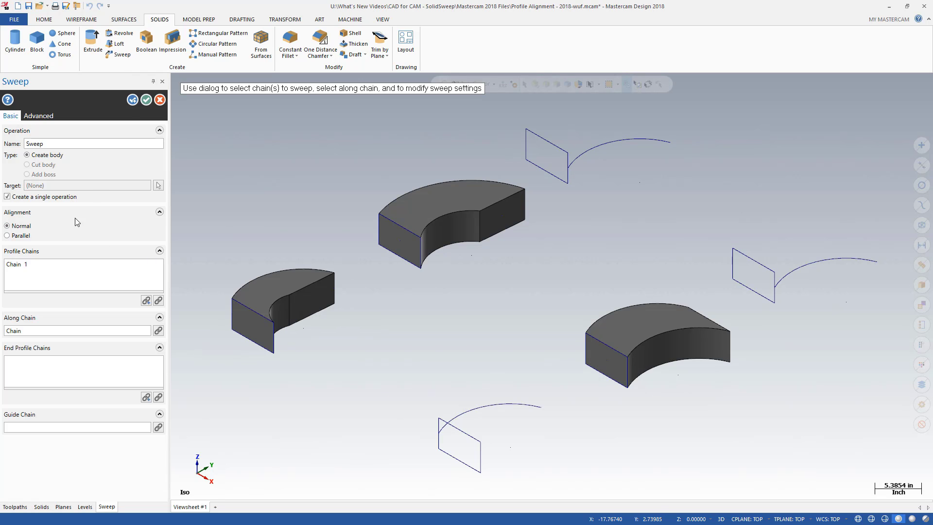
left_click(132, 99)
left_click(523, 149)
key("Return")
left_click(578, 152)
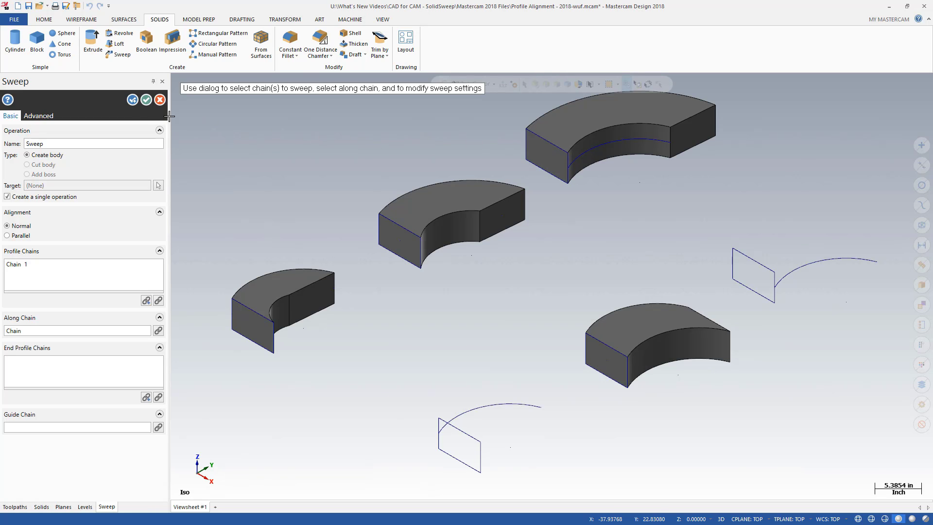
left_click(132, 100)
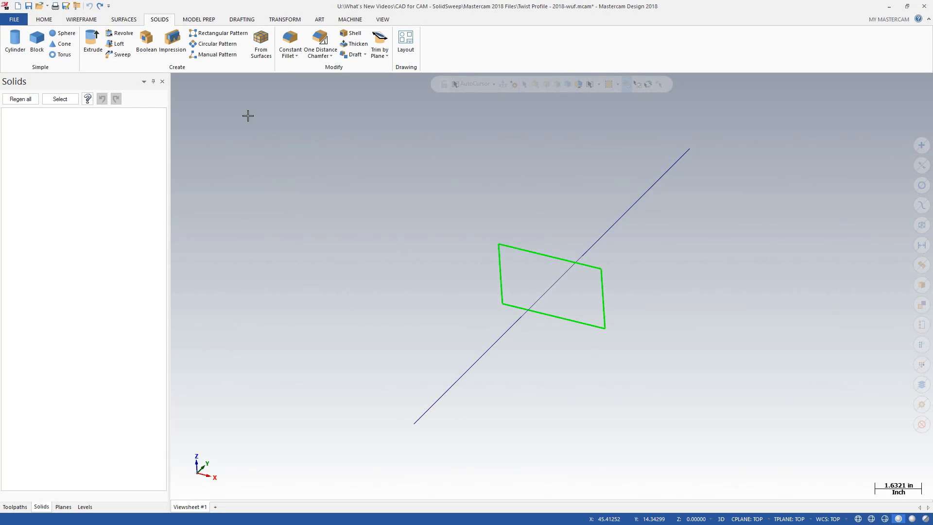
- Sweep the rectangle profile along the straight line
left_click(119, 54)
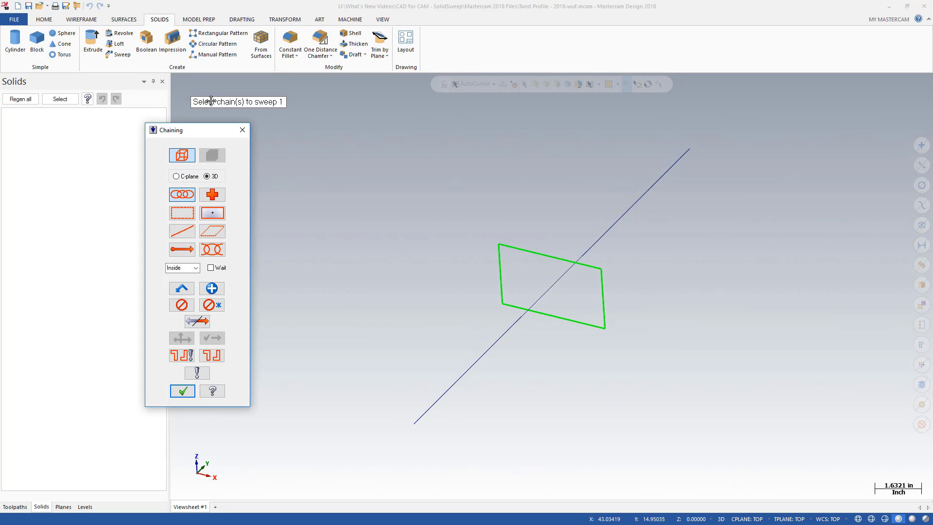
left_click(512, 241)
key("Return")
left_click(585, 248)
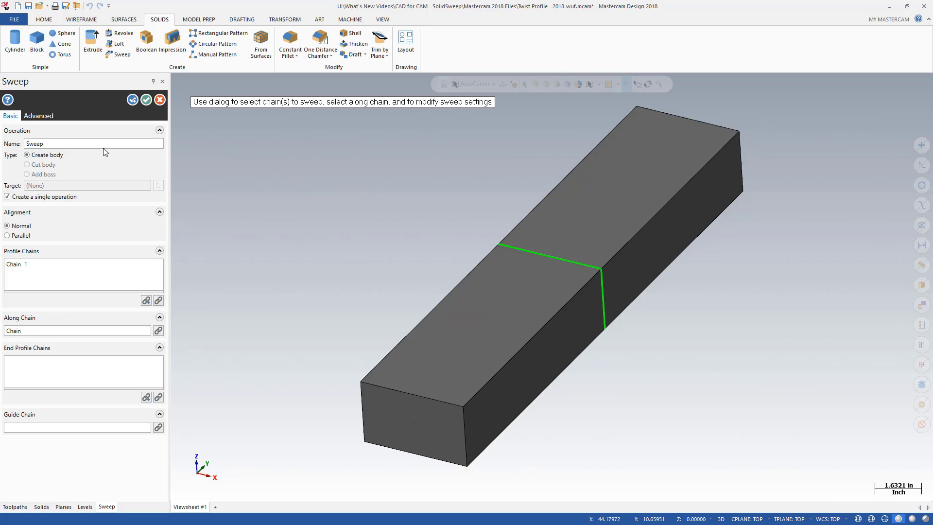
- Enable Sweep Twist, try 45 and -15 degrees, then set 720 degrees and accept
left_click(39, 116)
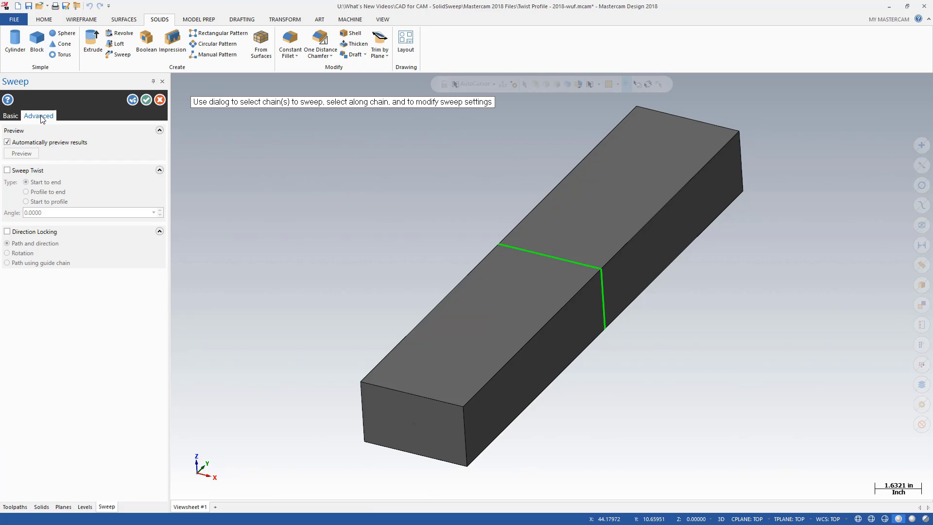
left_click(33, 173)
type("45")
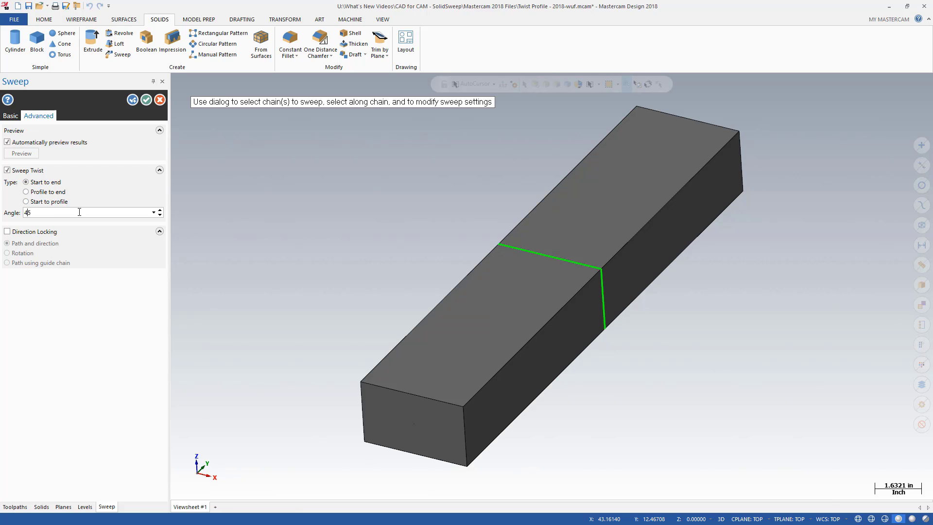
key("Return")
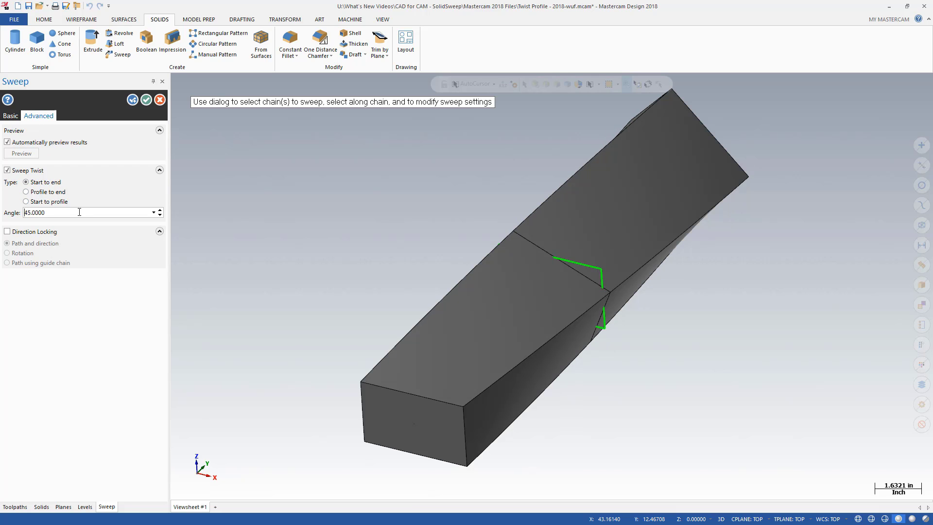
left_click(63, 196)
type("-15")
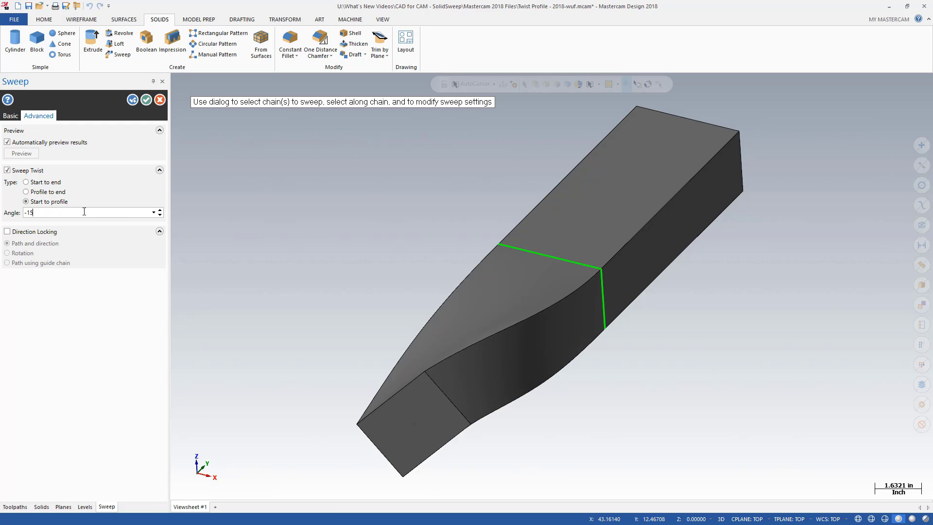
key("Return")
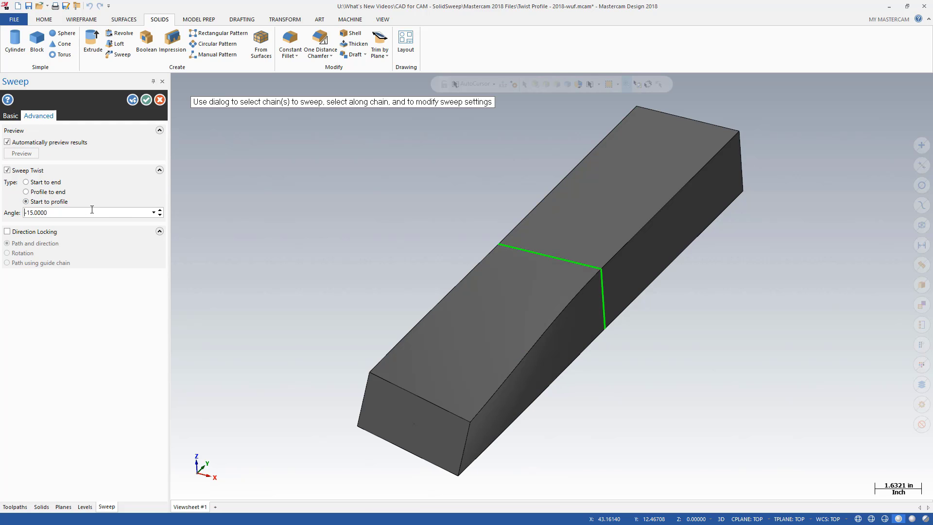
left_click_drag(86, 212, 12, 208)
type("720")
key("Return")
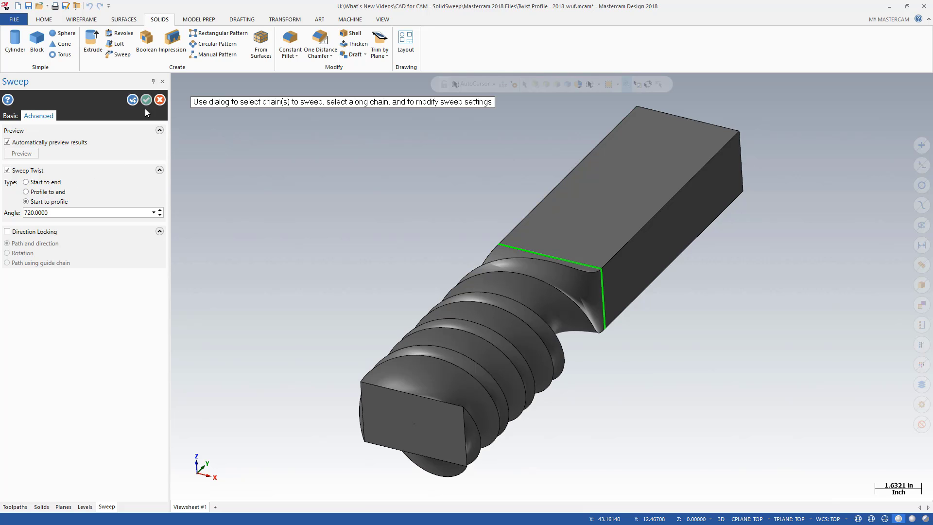
left_click(146, 101)
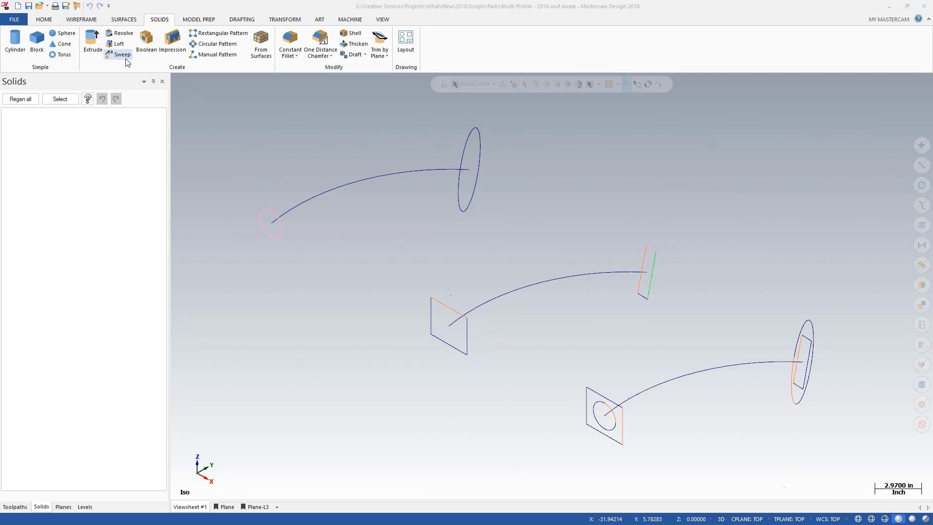
- Sweep the small left circle along the top arc
left_click(122, 55)
left_click(267, 210)
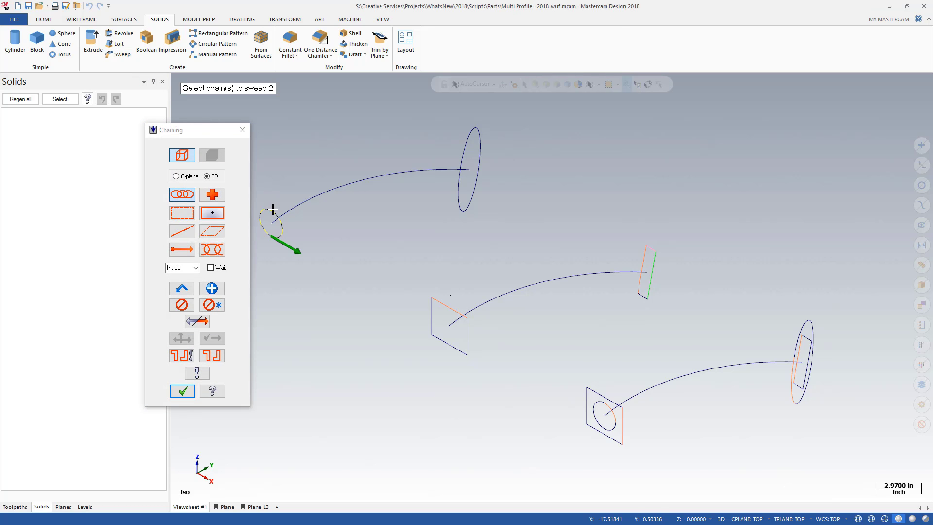
key("Return")
left_click(312, 193)
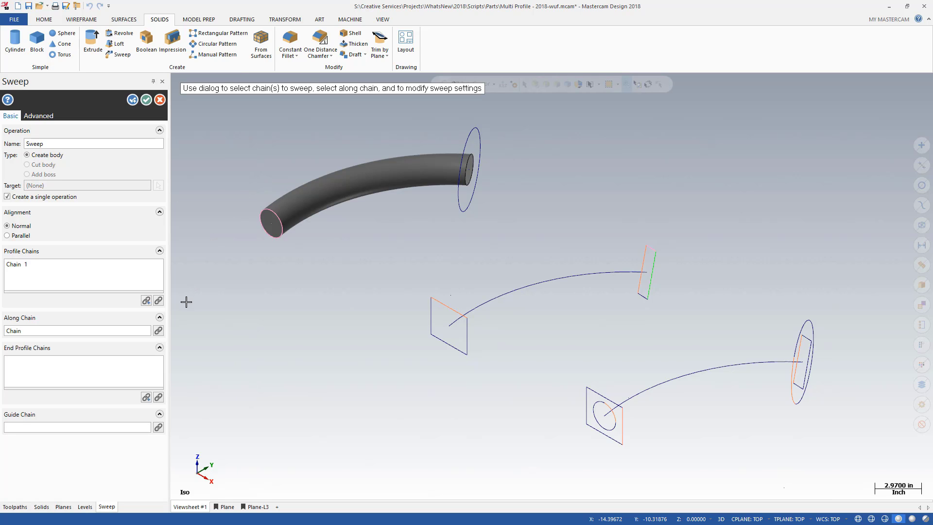
- Add the large circle as end profile, keep Normal alignment, and twist 360 degrees
left_click(146, 397)
left_click(478, 150)
left_click(186, 392)
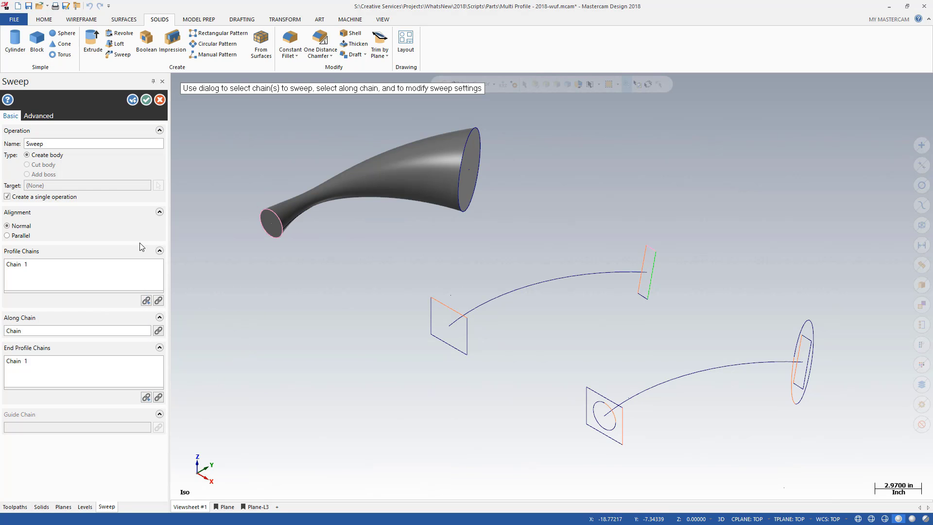
left_click(34, 235)
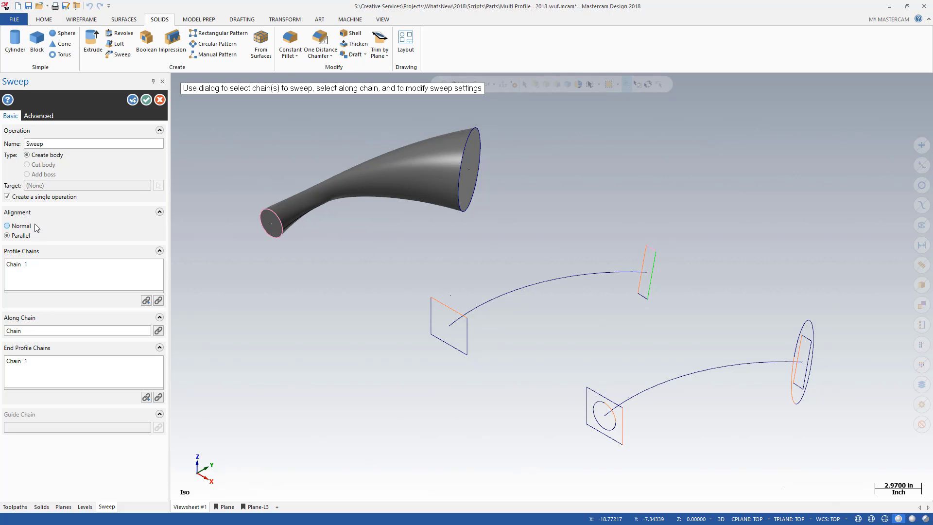
left_click(34, 226)
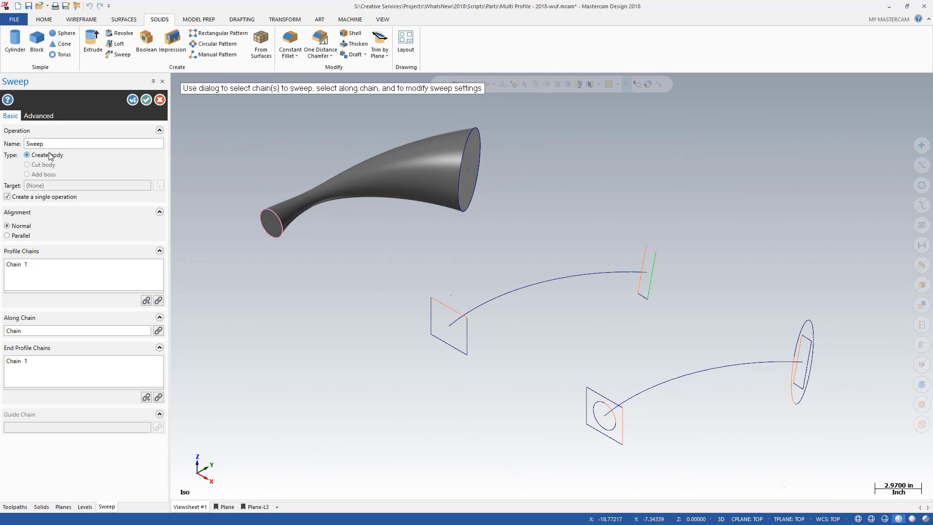
left_click(51, 119)
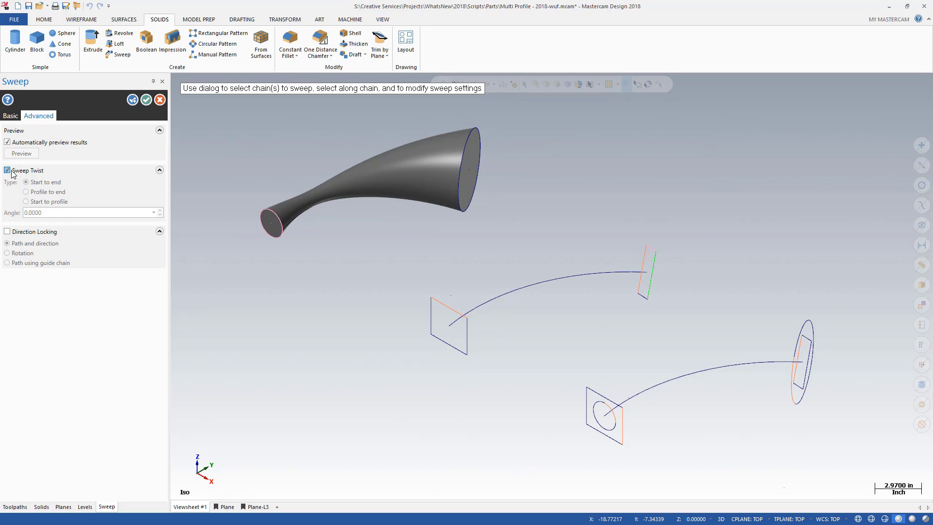
key("Return")
left_click(146, 100)
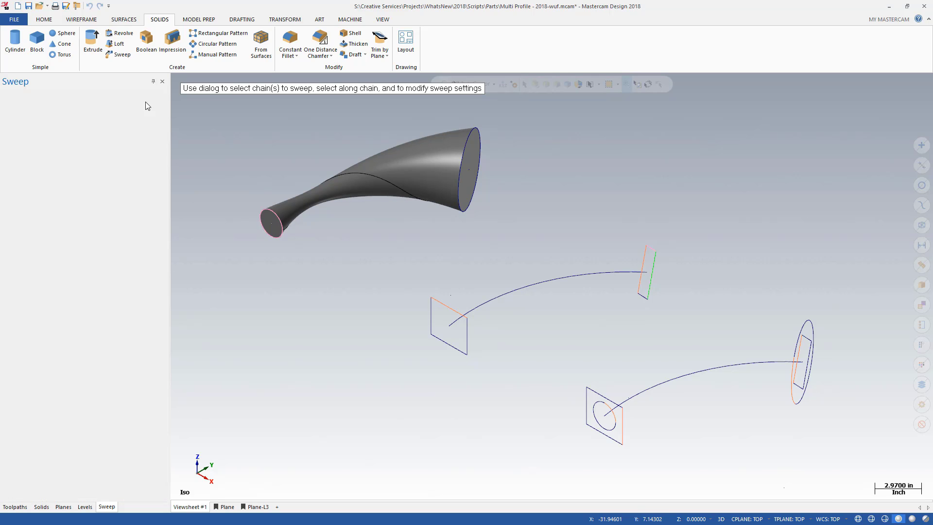
- Sweep the middle rectangle profile along the middle arc
left_click(117, 54)
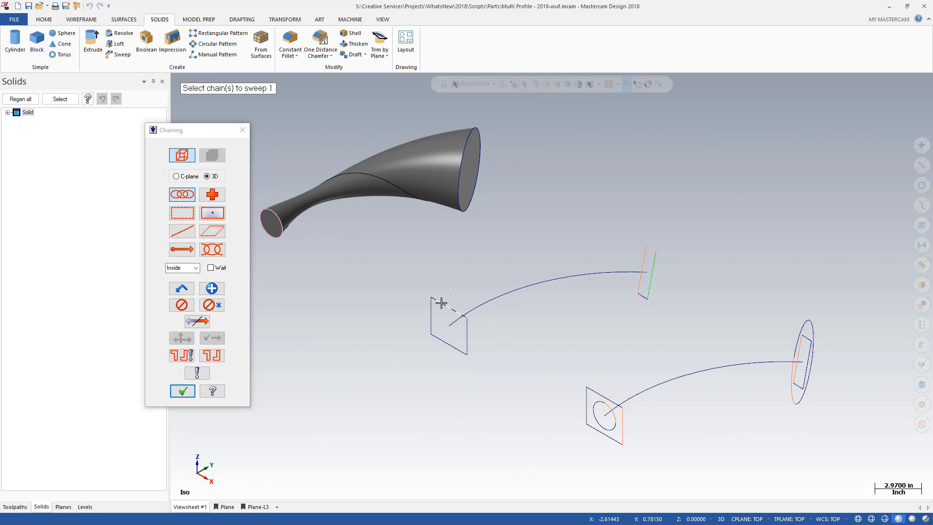
key("Return")
left_click(479, 302)
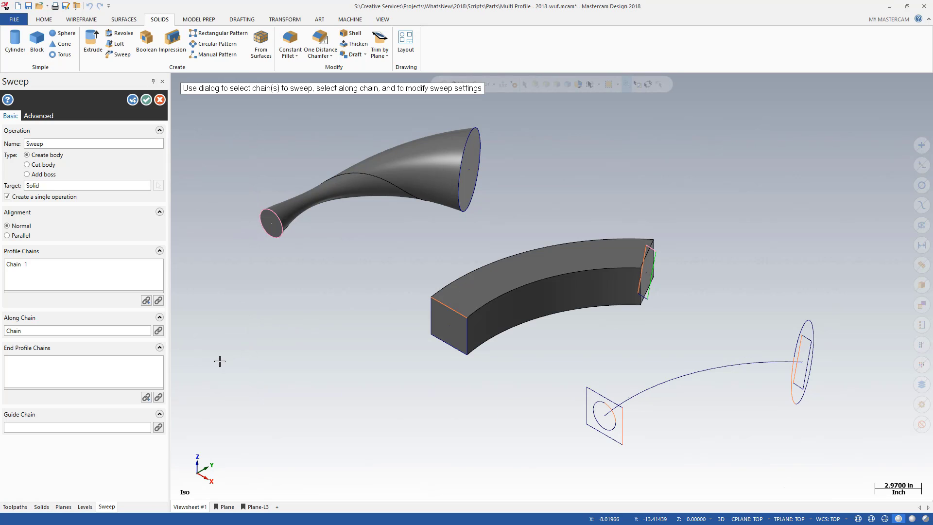
- Replace the far-end shape with the end line as end profile and build the twisted solid
left_click(158, 396)
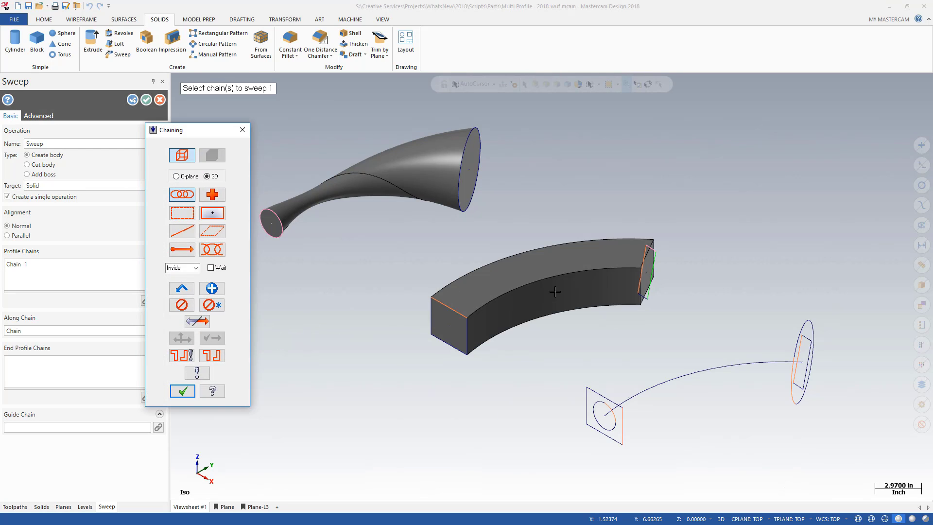
left_click(645, 276)
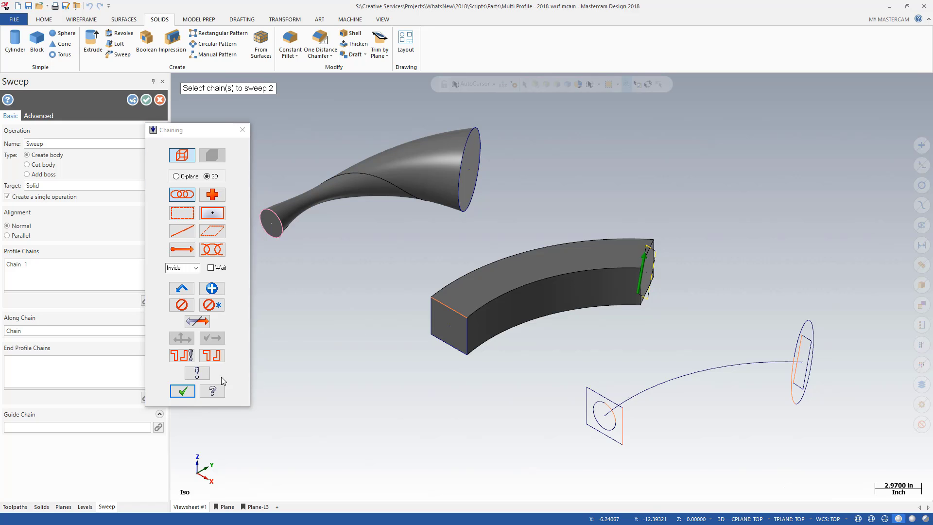
left_click(182, 391)
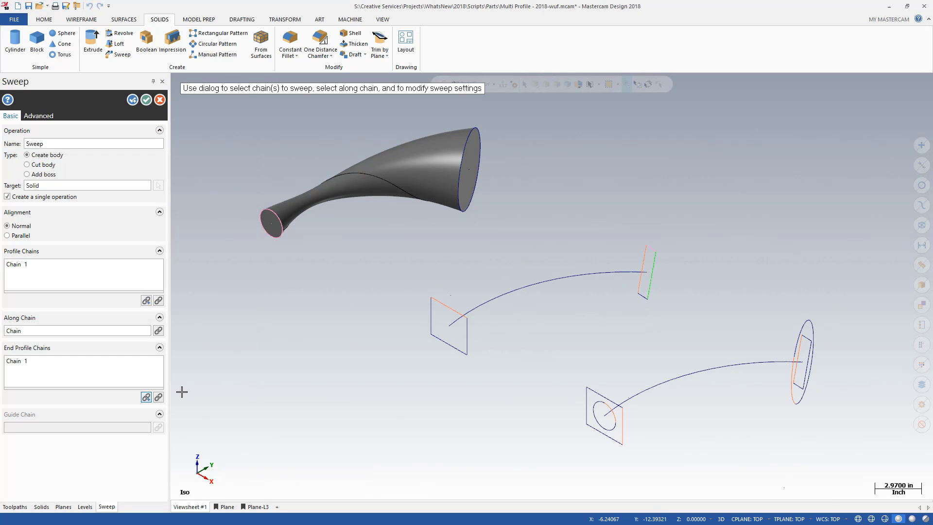
right_click(122, 383)
left_click(137, 400)
left_click(642, 300)
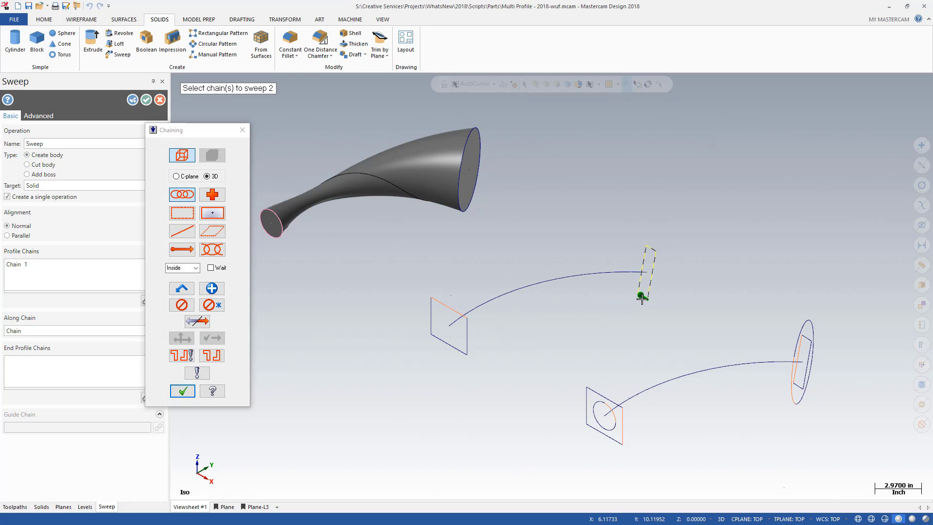
left_click(174, 395)
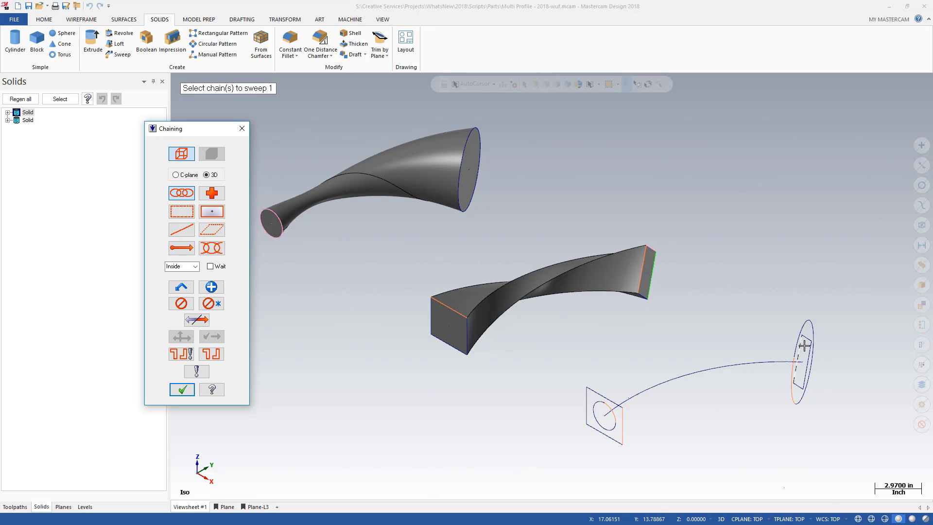
- Sweep the lower circle along the lower curve, ending at the ellipse
left_click(616, 418)
key("Return")
left_click(620, 401)
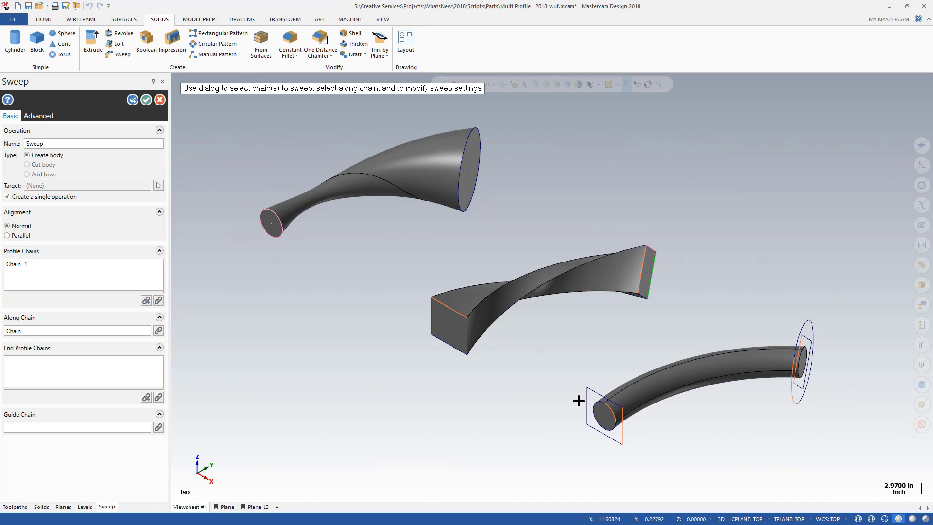
left_click(157, 396)
left_click(791, 380)
key("Return")
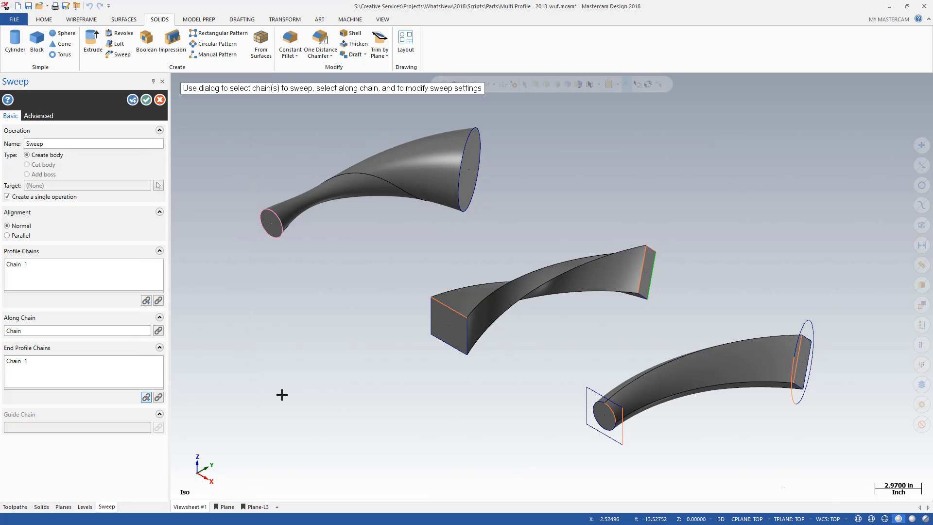
- Add the near rectangle as an extra start profile and the far rectangle as an extra end profile
left_click(146, 300)
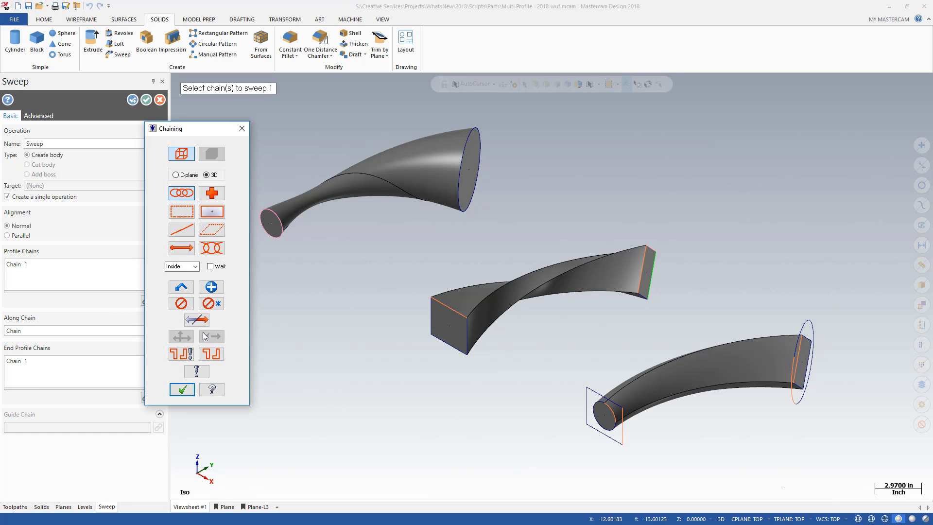
left_click(624, 443)
key("Return")
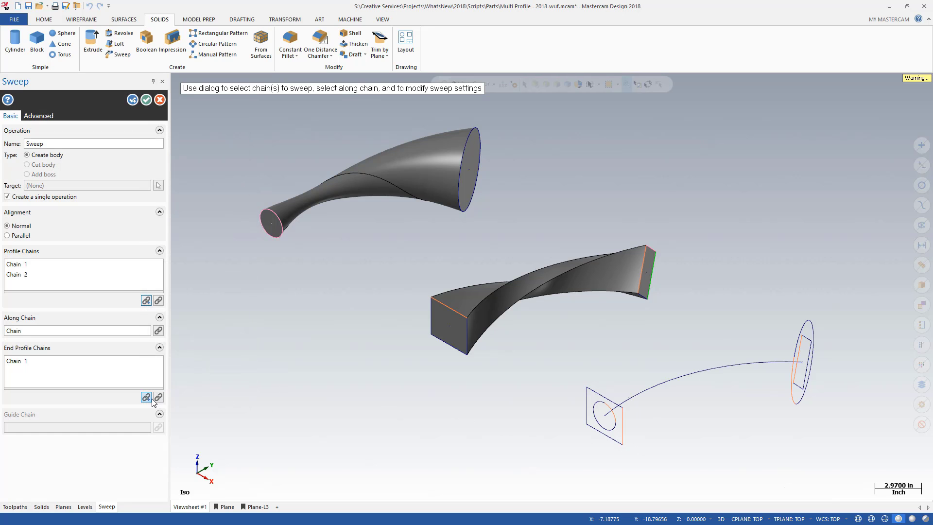
left_click(146, 397)
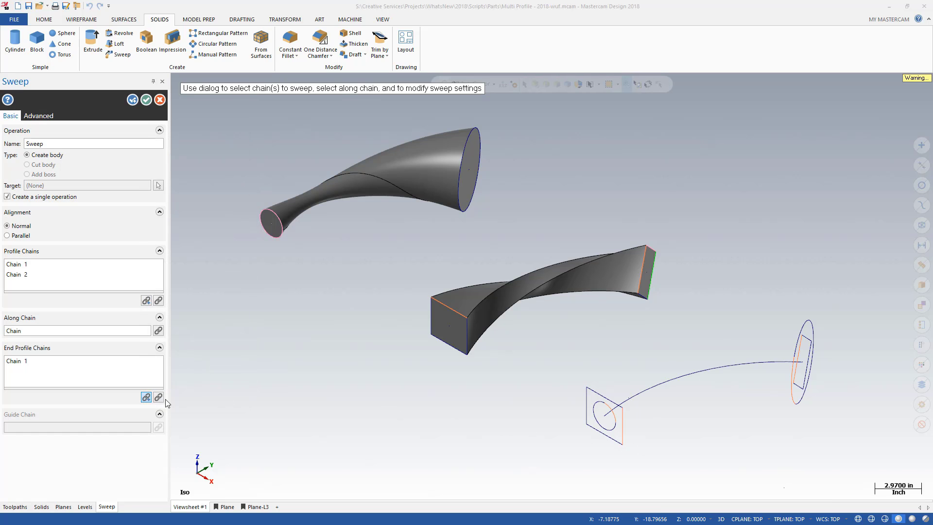
left_click(787, 406)
key("Return")
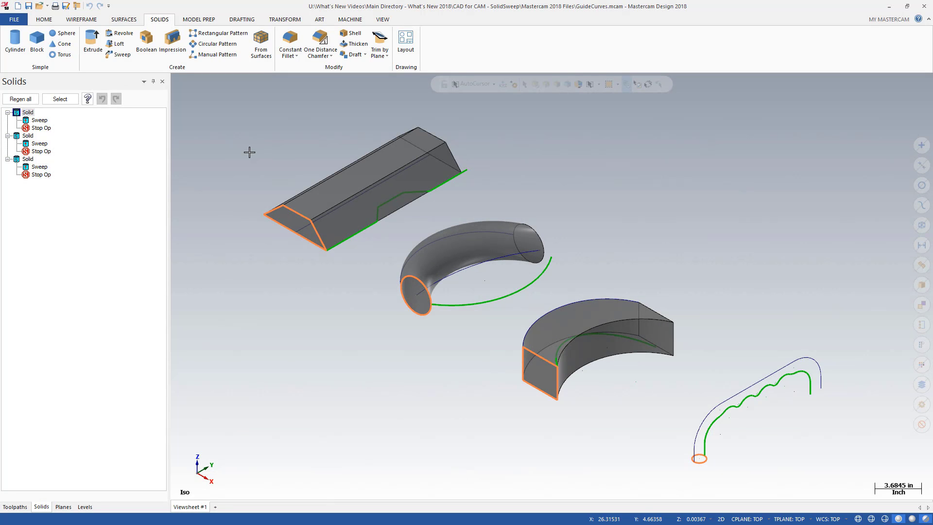
- Edit the prism sweep to use the green stepped curve as its guide chain
double_click(39, 120)
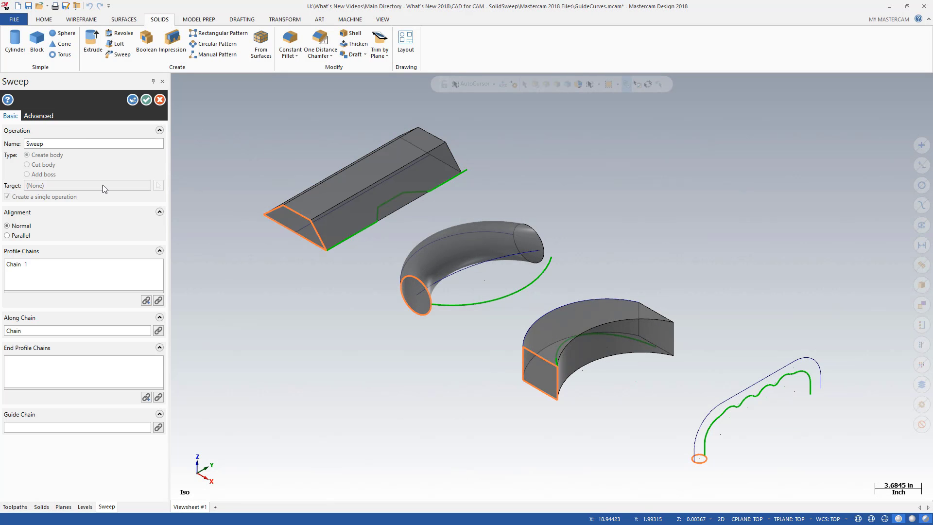
left_click(159, 427)
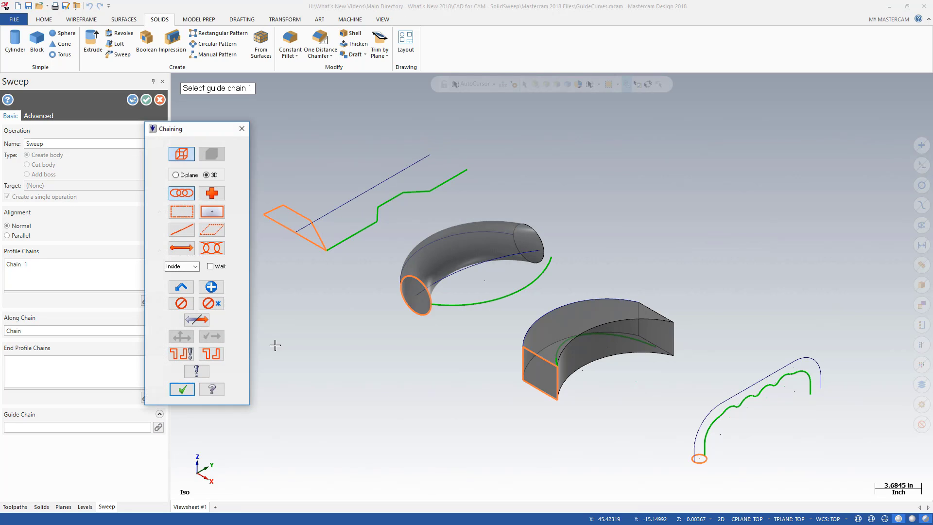
left_click(342, 245)
key("Return")
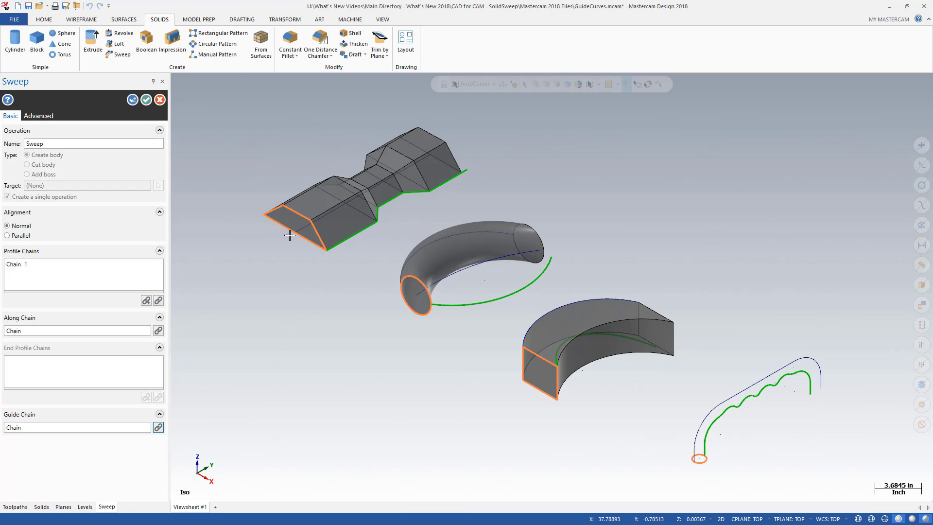
left_click(148, 100)
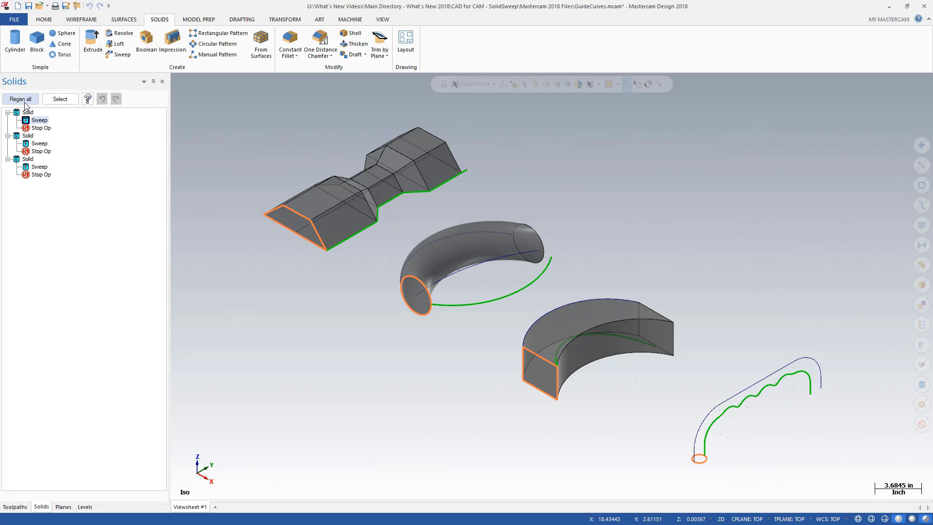
- Edit the torus sweep to use the green arc as its guide chain, making it egg-shaped
double_click(39, 144)
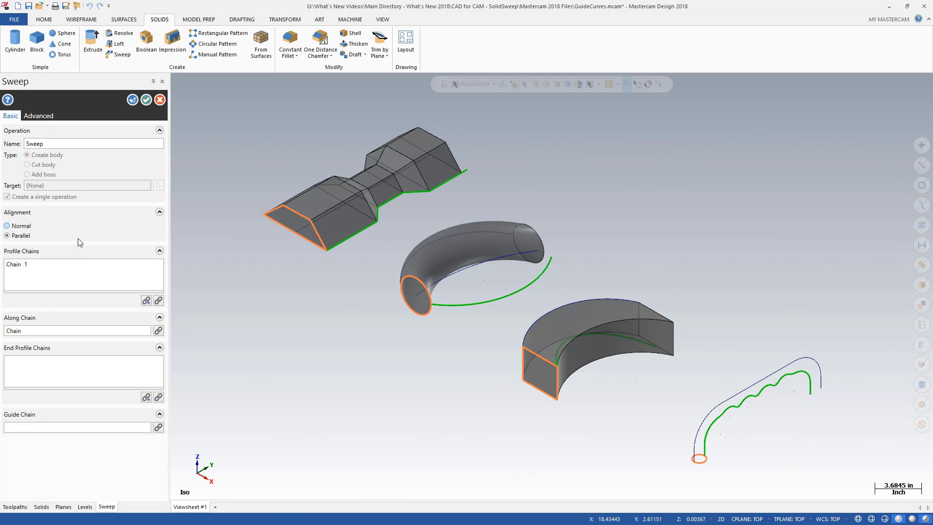
left_click(157, 428)
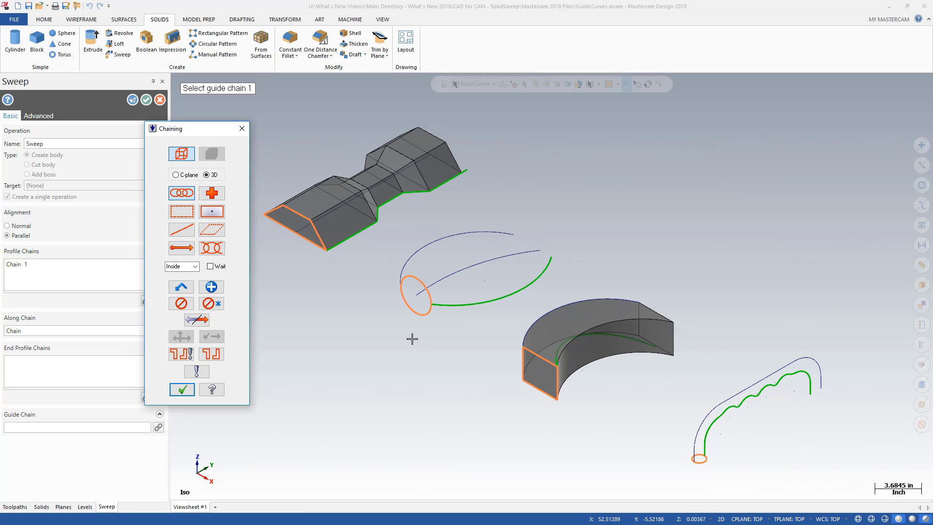
left_click(438, 307)
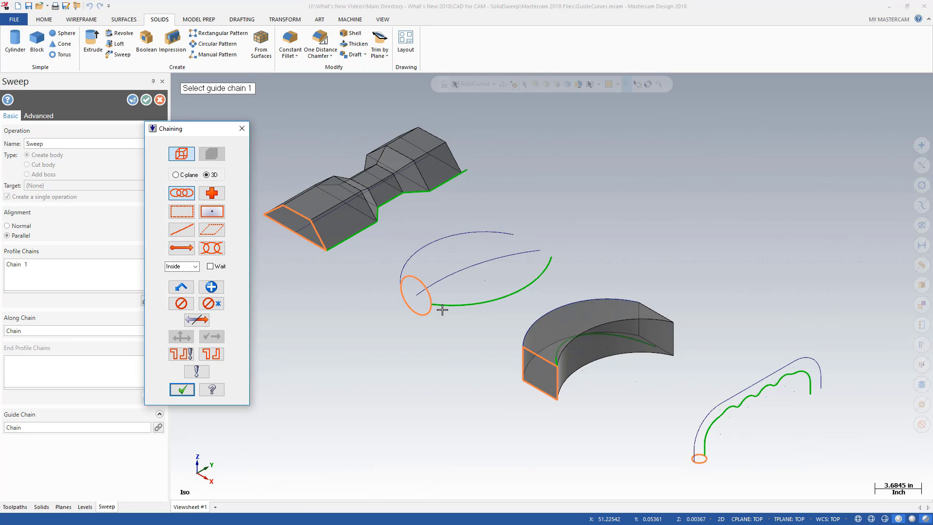
key("Return")
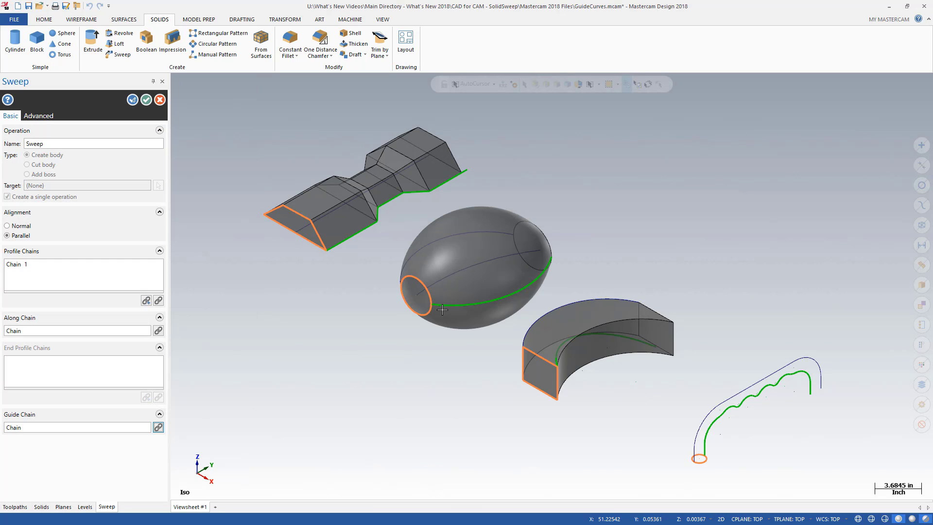
- Accept the torus sweep, then give the arc-shaped sweep the green guide curve and regenerate
left_click(145, 105)
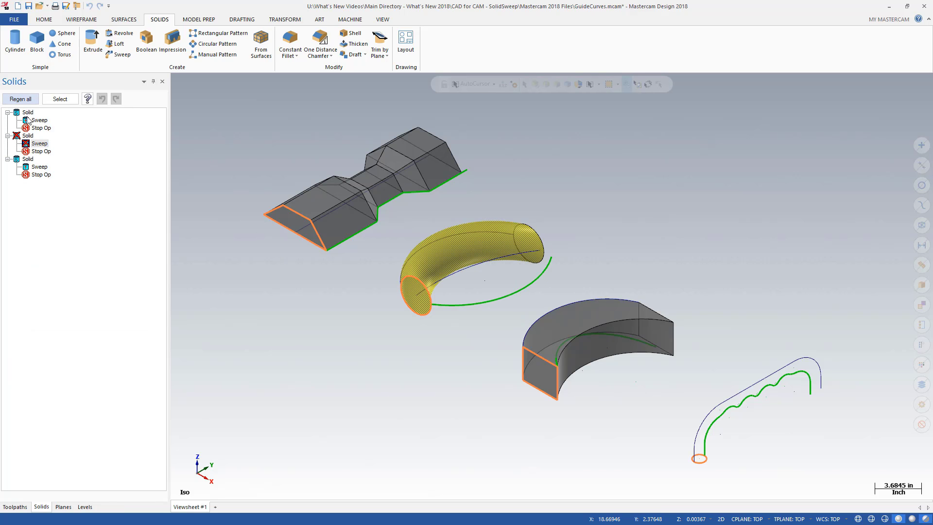
left_click(21, 98)
double_click(38, 170)
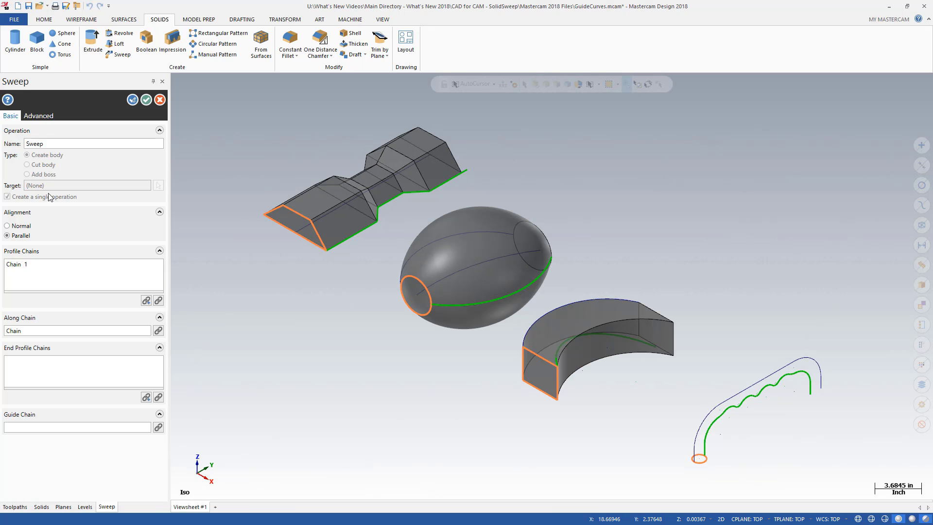
left_click(159, 427)
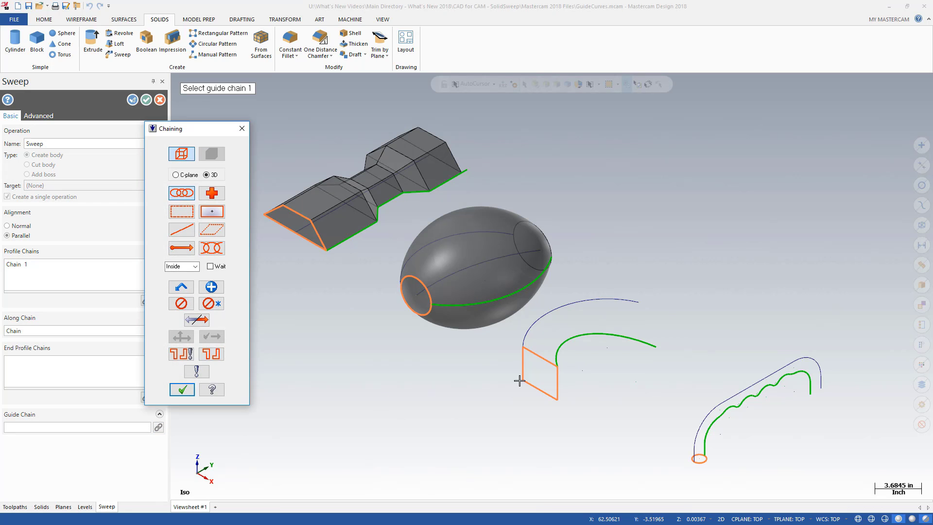
left_click(556, 360)
key("Return")
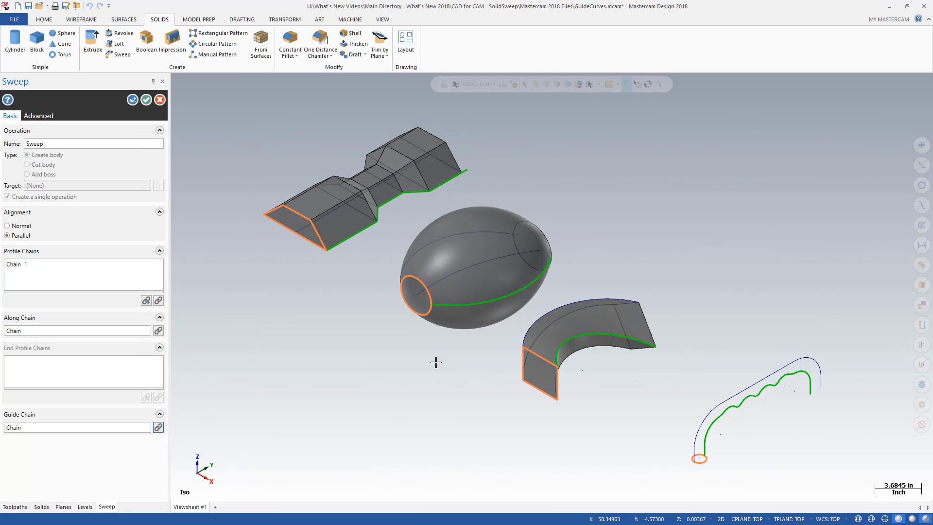
left_click(146, 100)
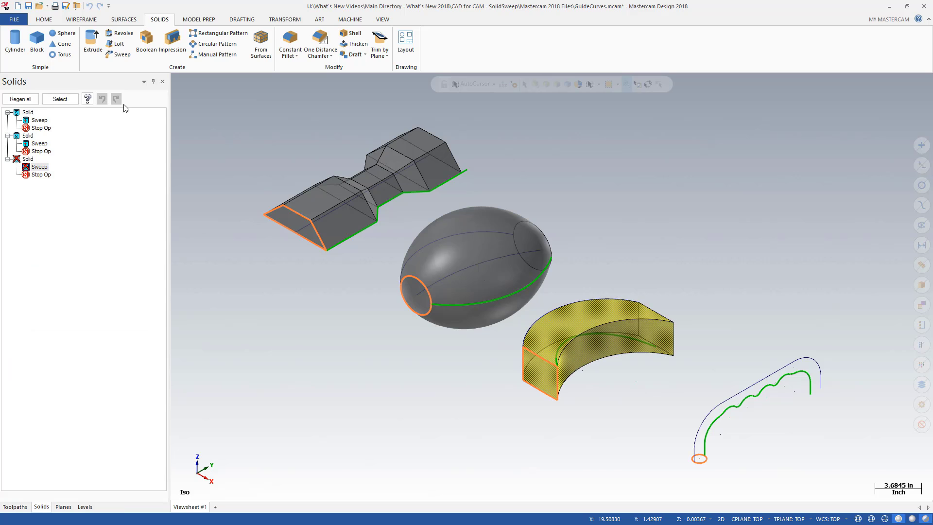
left_click(19, 99)
- Start a new sweep using the small orange circle as profile and the blue curve as path
left_click(119, 54)
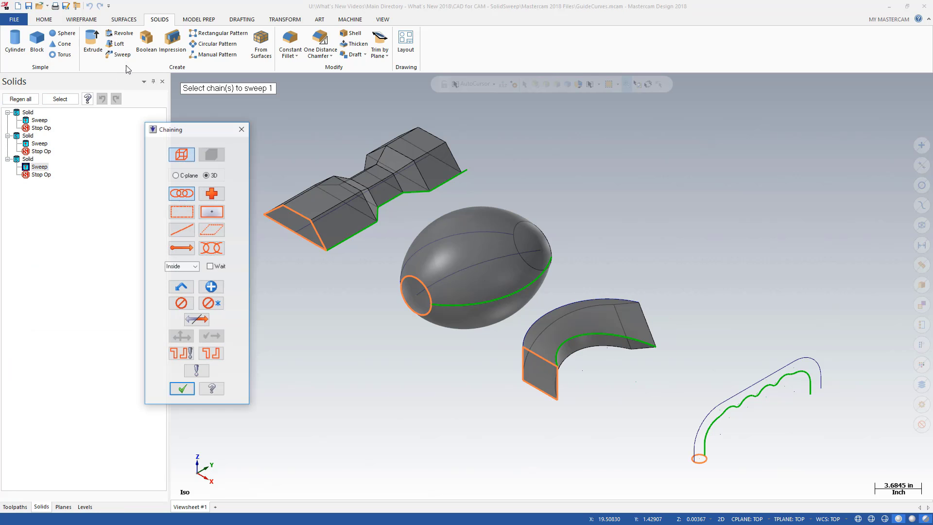
left_click(691, 457)
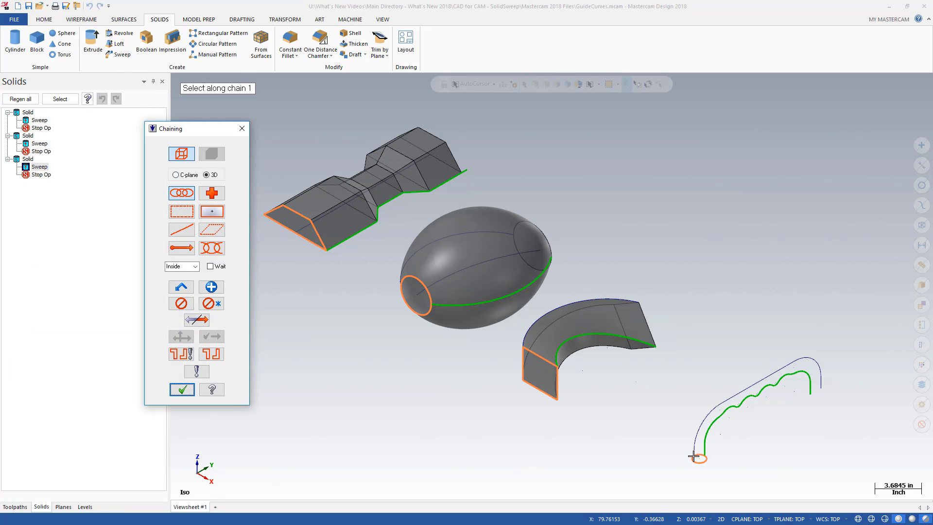
left_click(692, 446)
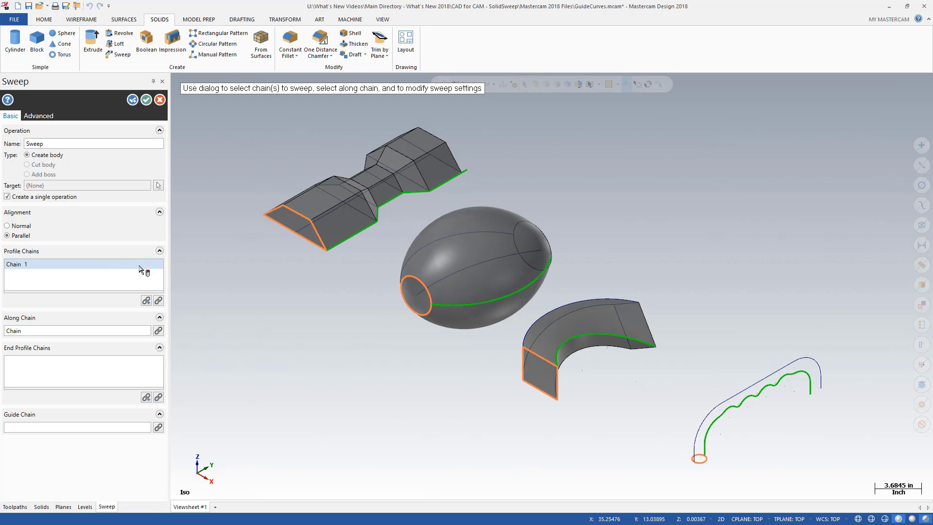